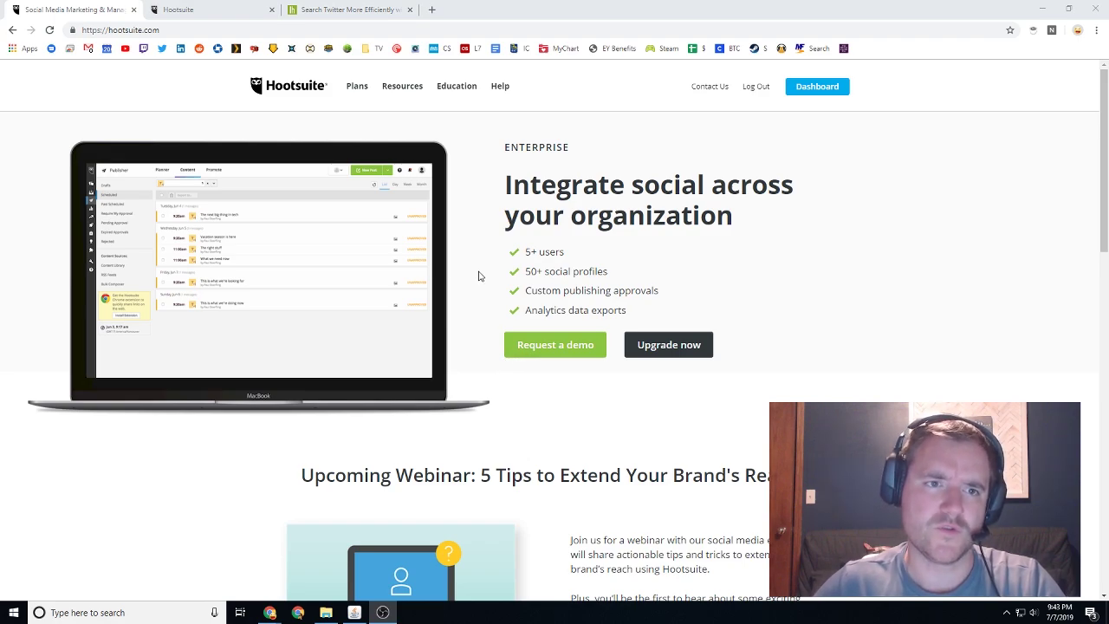
Look over the Hootsuite homepage and its plan offers, and switch to the already open Streams dashboard.
scroll(479, 276, "down", 7)
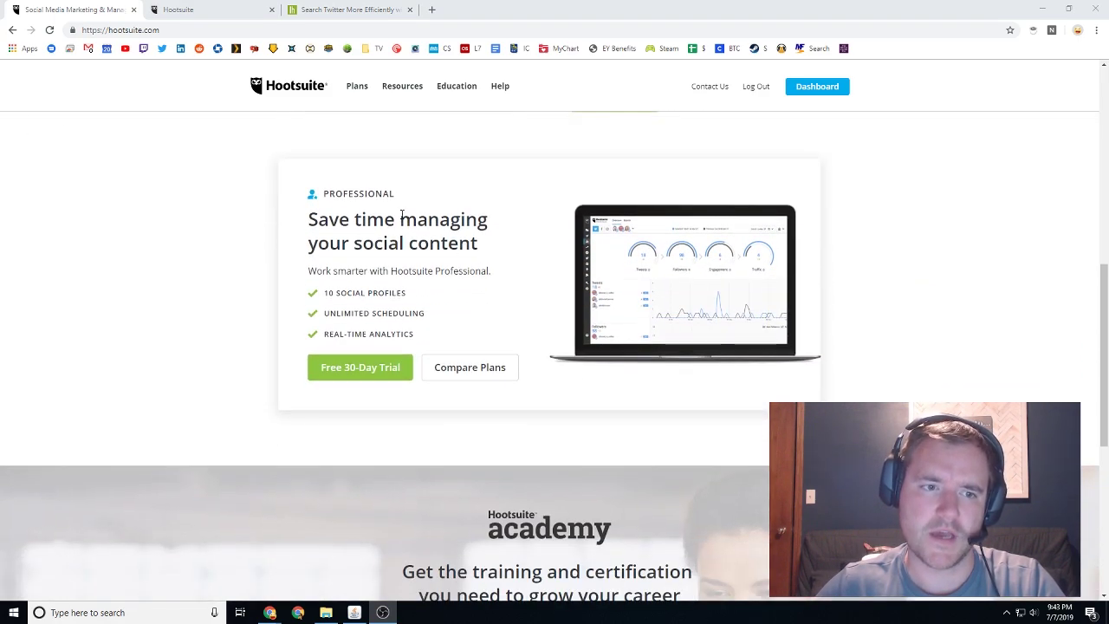
scroll(453, 210, "up", 7)
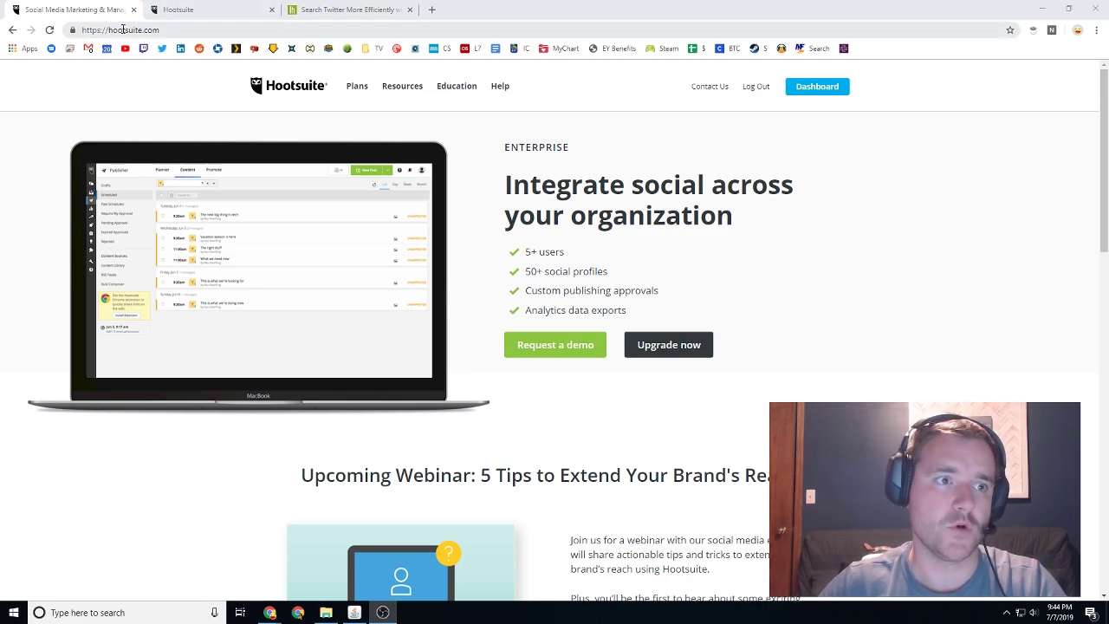
double_click(126, 29)
scroll(434, 130, "down", 1)
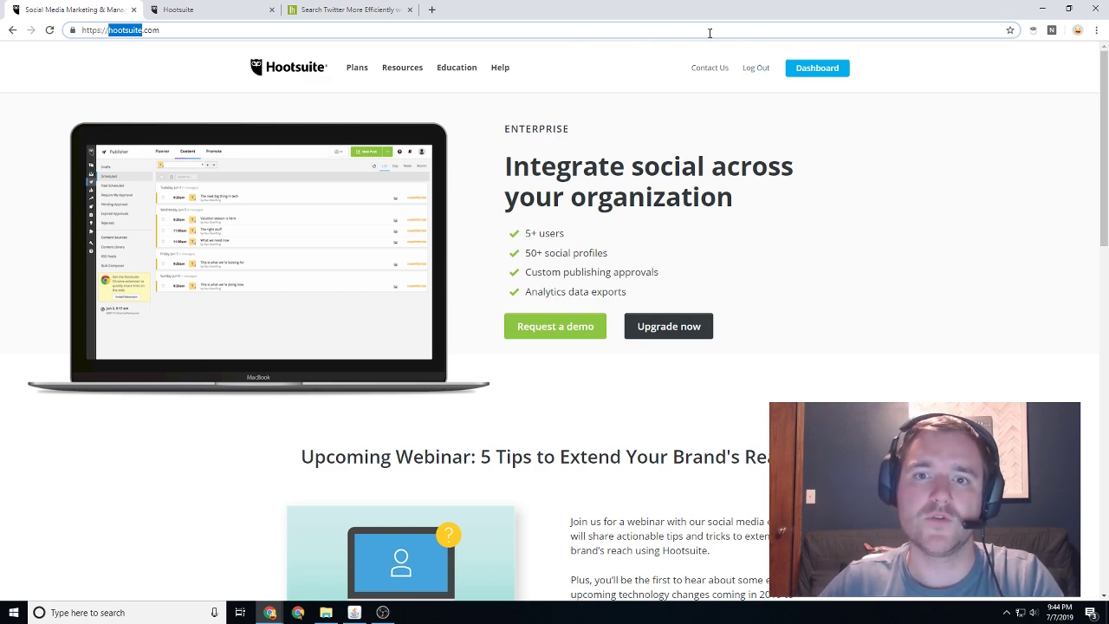
left_click(217, 9)
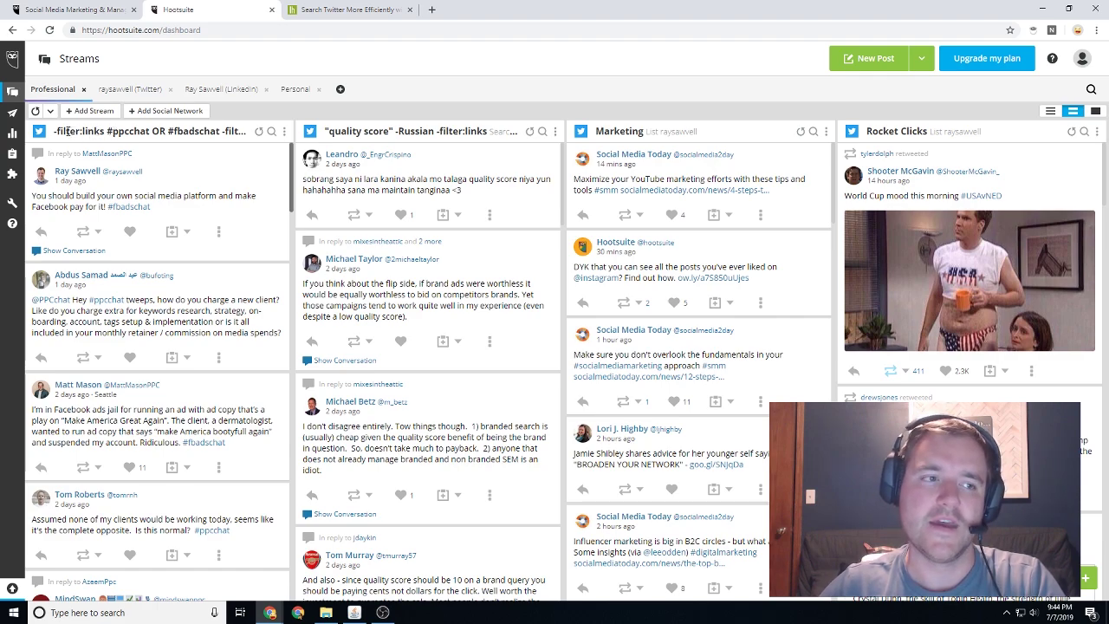
Examine the title and tweets of the #ppcchat OR #fbadschat search stream on the Professional board.
left_click(121, 131)
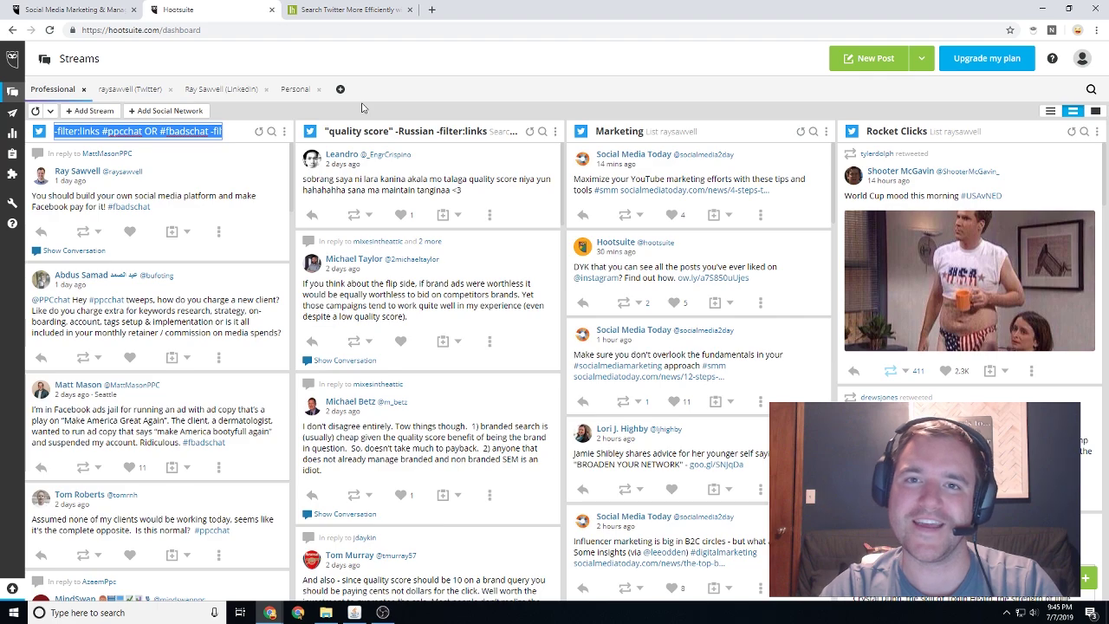
left_click(428, 96)
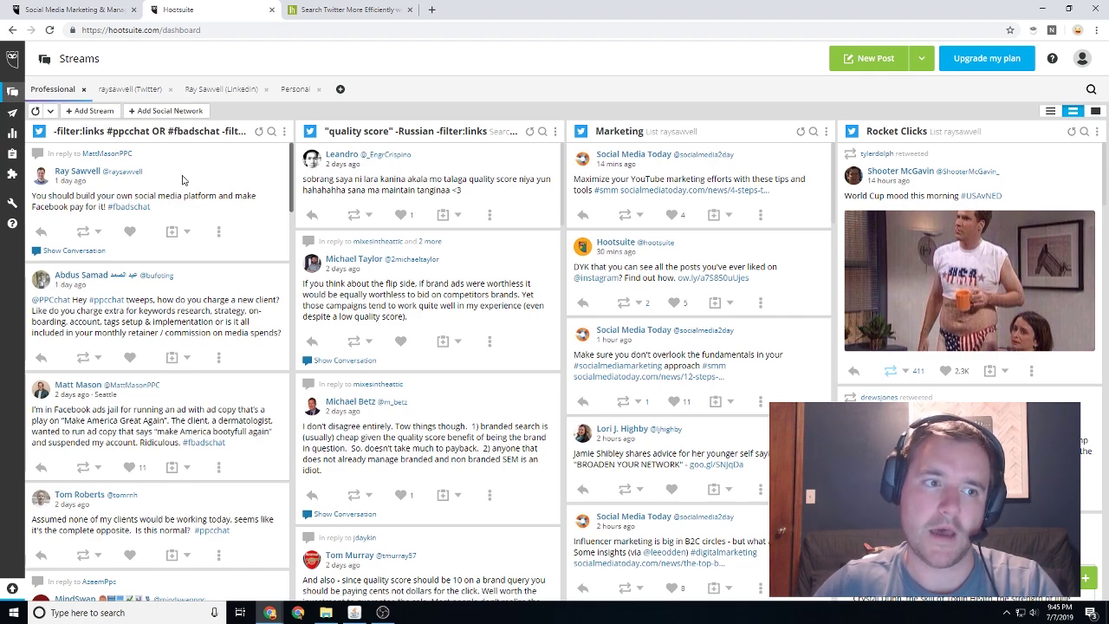
scroll(174, 209, "down", 2)
scroll(174, 209, "down", 6)
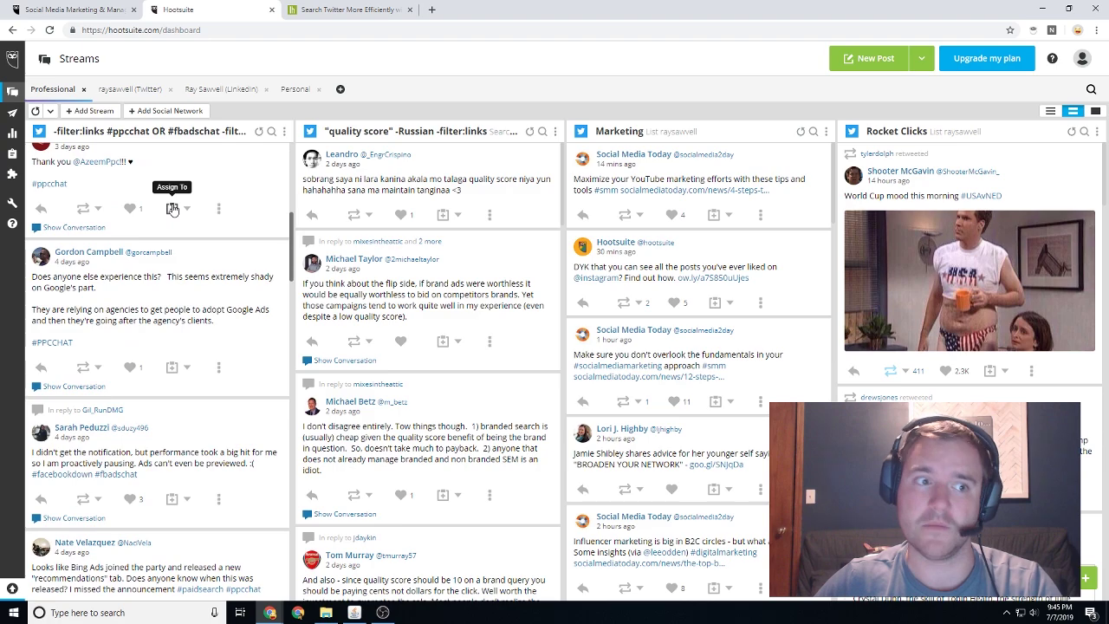
scroll(131, 214, "up", 5)
scroll(132, 214, "up", 3)
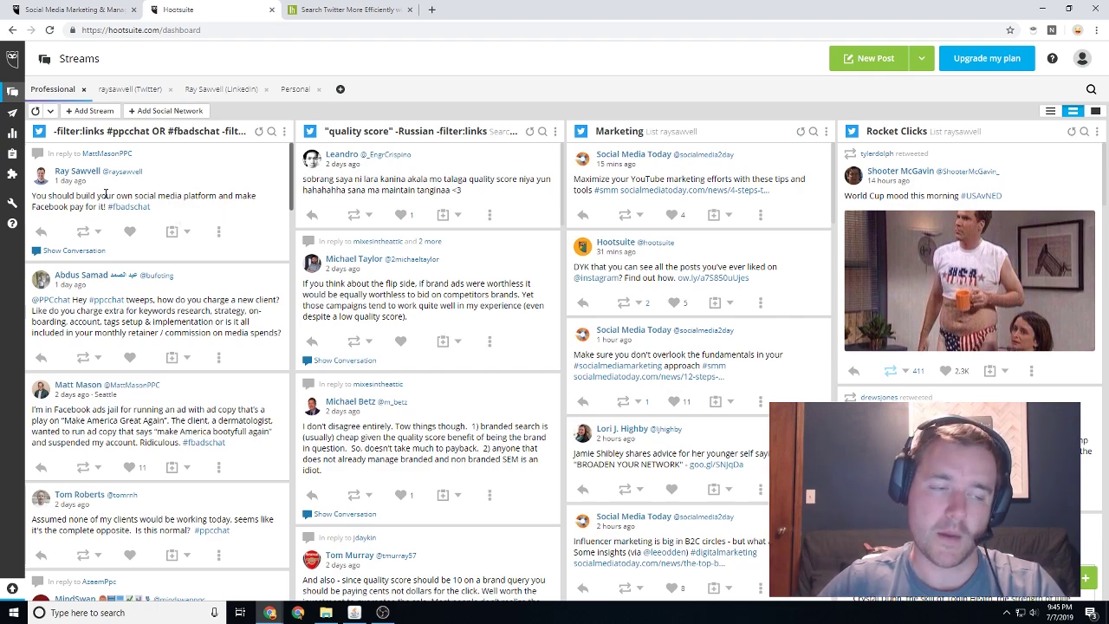
scroll(62, 238, "down", 1)
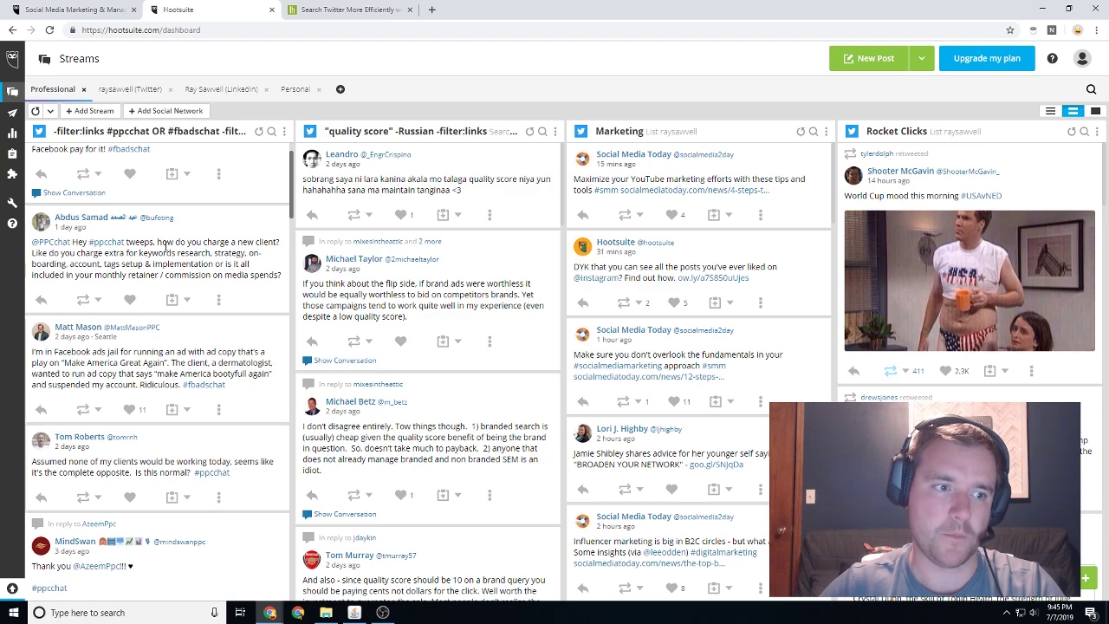
scroll(163, 245, "down", 1)
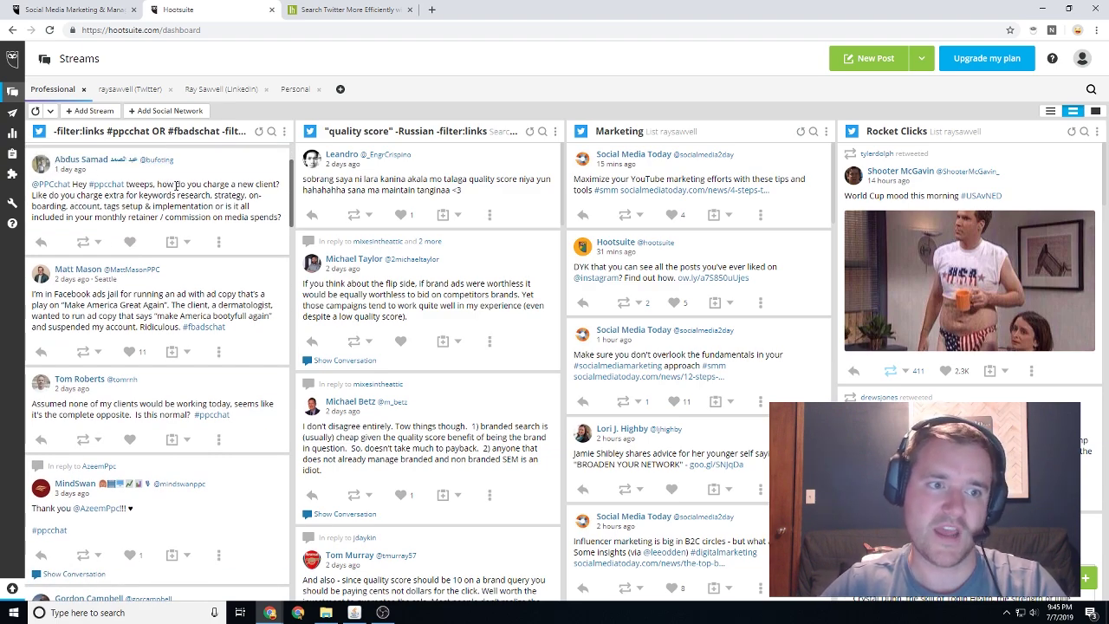
left_click_drag(102, 296, 159, 289)
scroll(134, 300, "down", 1)
scroll(134, 300, "down", 1)
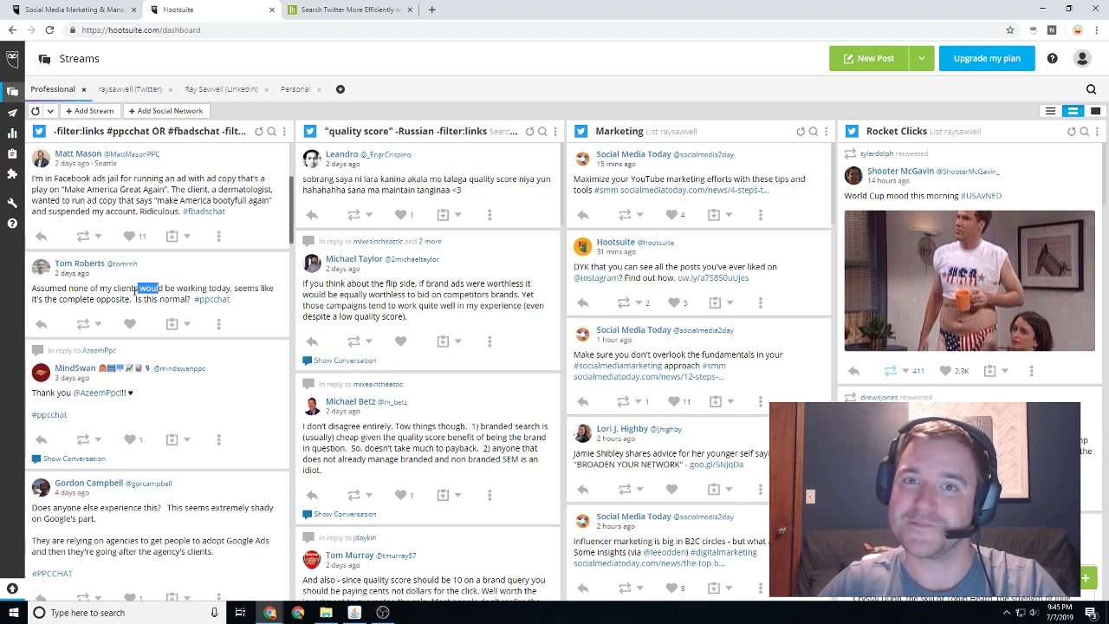
scroll(139, 286, "up", 3)
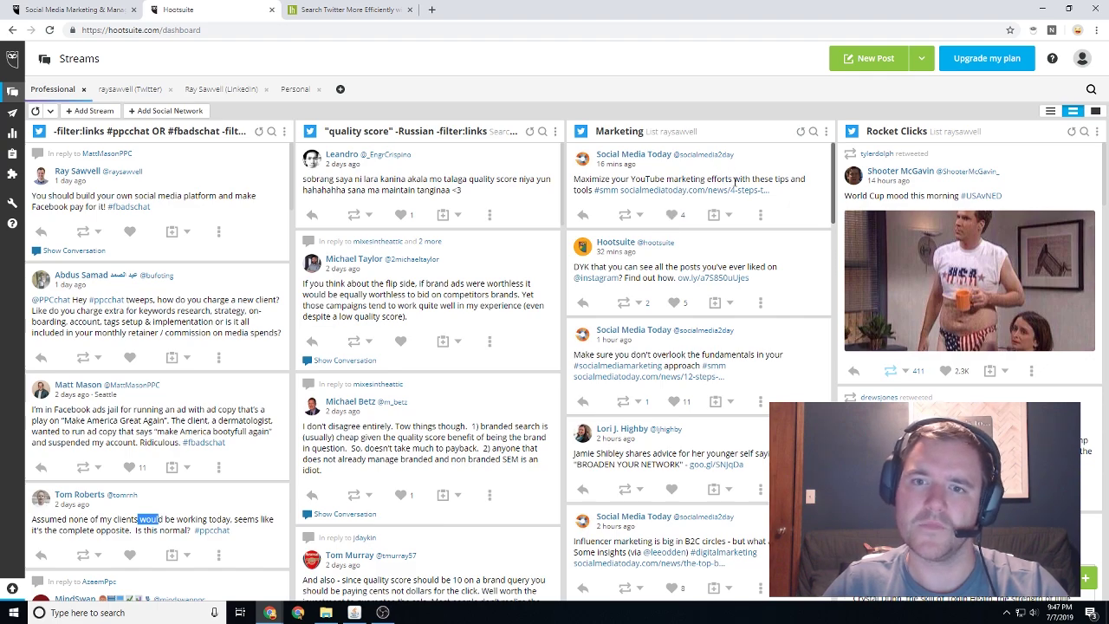
Browse the posts in the Marketing and Rocket Clicks list streams.
scroll(694, 191, "down", 5)
scroll(693, 191, "up", 5)
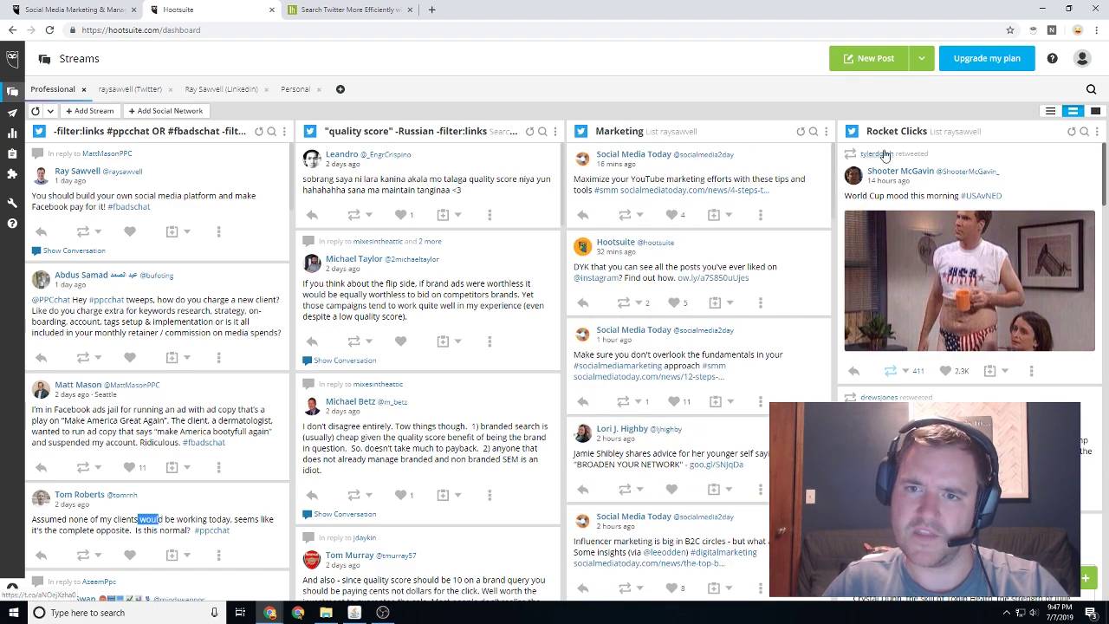
scroll(966, 169, "down", 3)
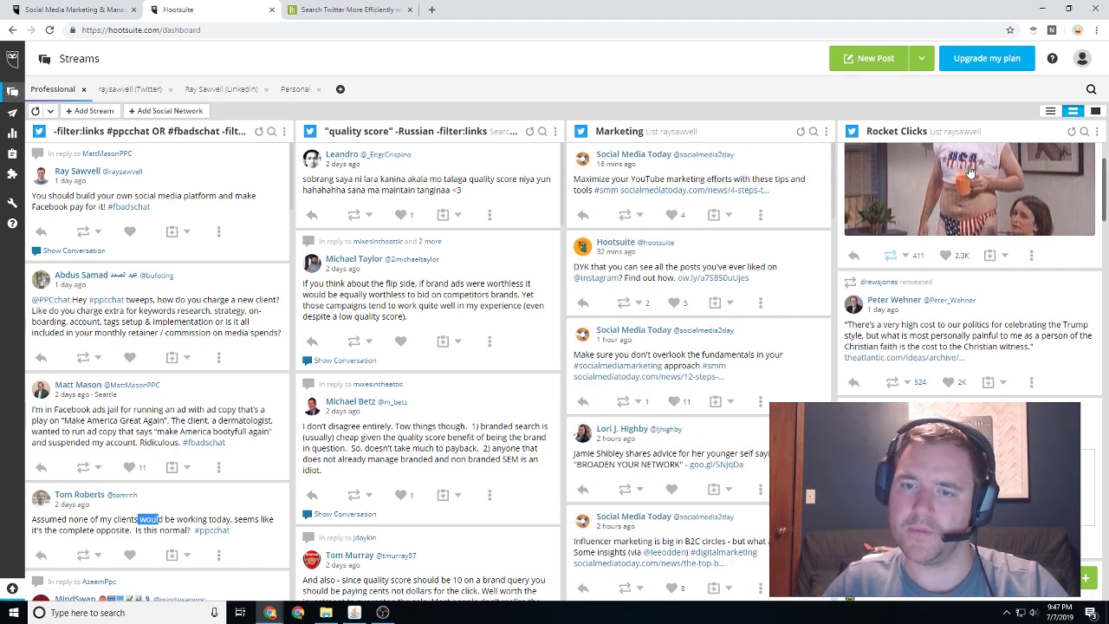
scroll(964, 173, "down", 2)
scroll(958, 174, "up", 5)
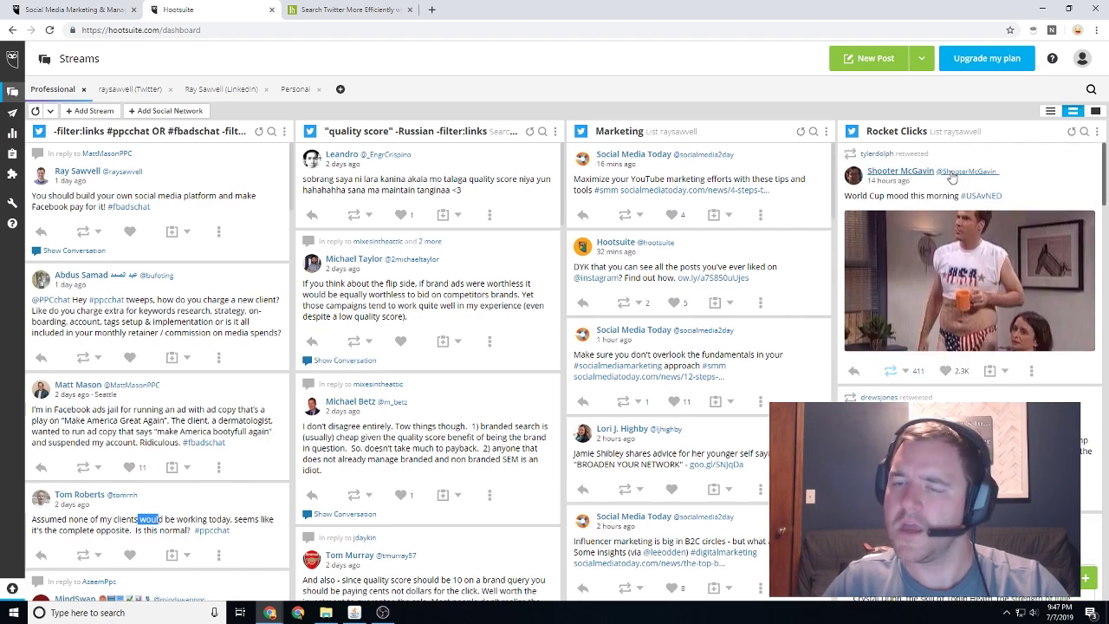
Start a new Twitter search stream with the exact-phrase query "ad relevance".
left_click(96, 113)
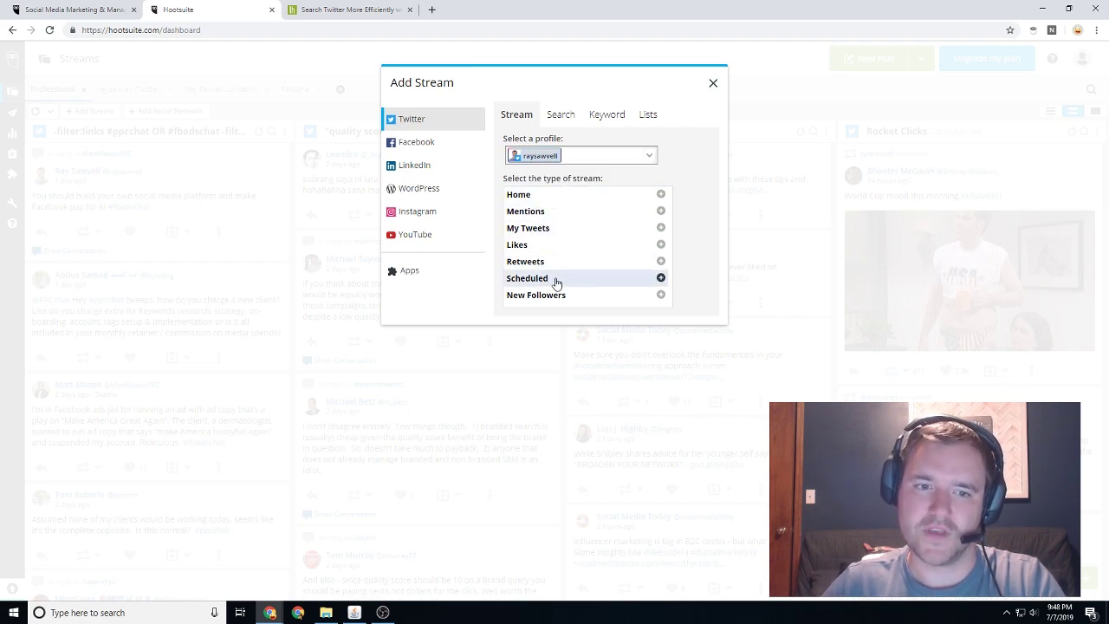
left_click(560, 120)
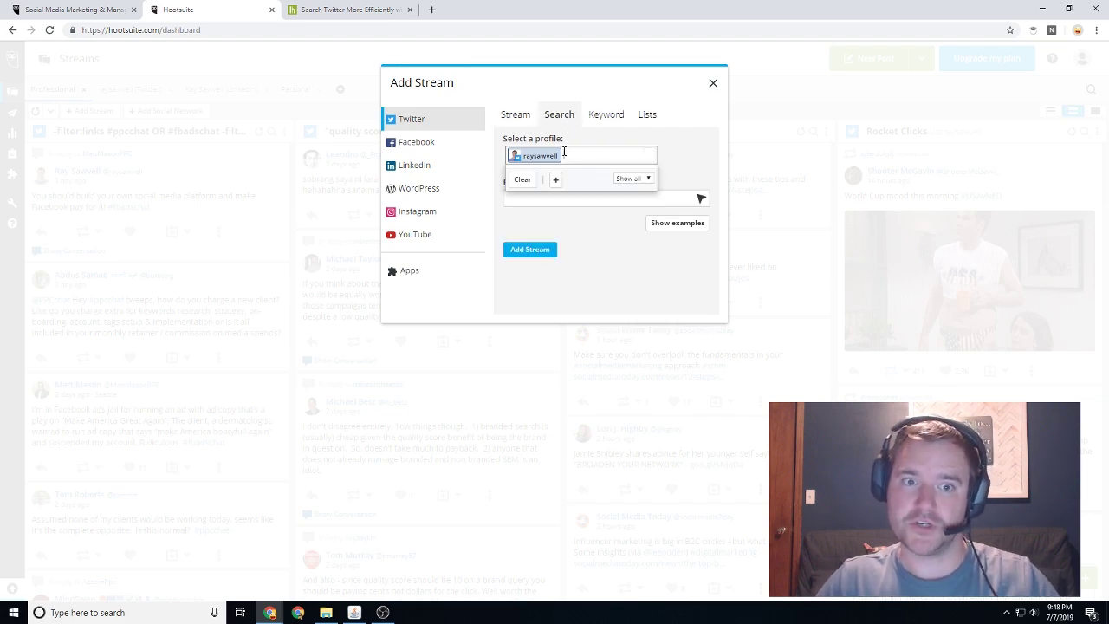
left_click(539, 196)
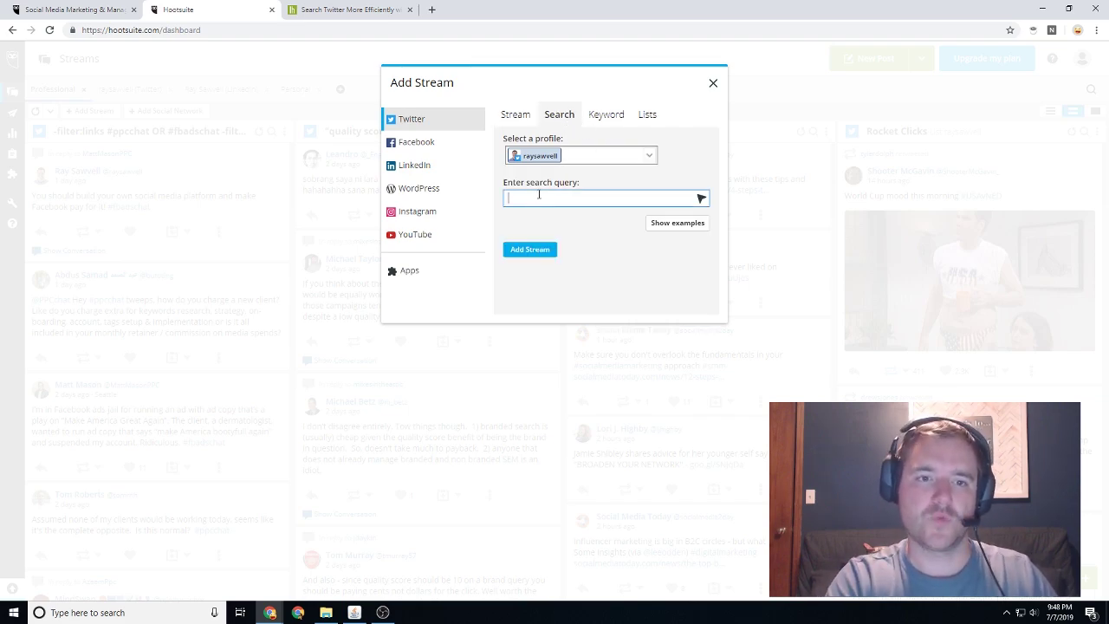
type("\"ad relevance")
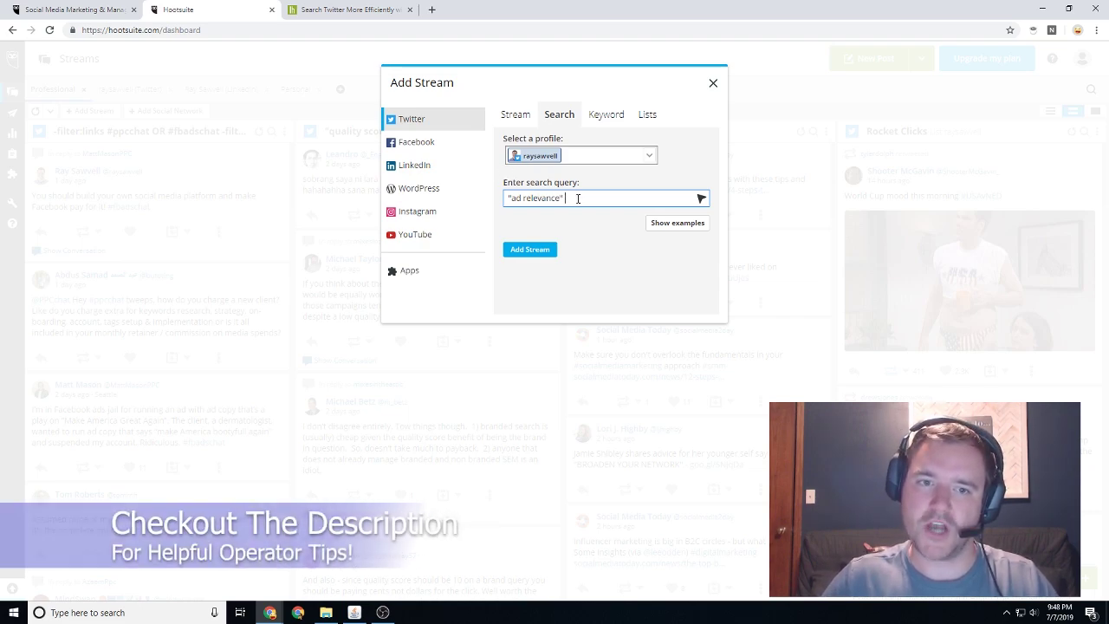
left_click_drag(567, 198, 487, 197)
left_click(513, 200)
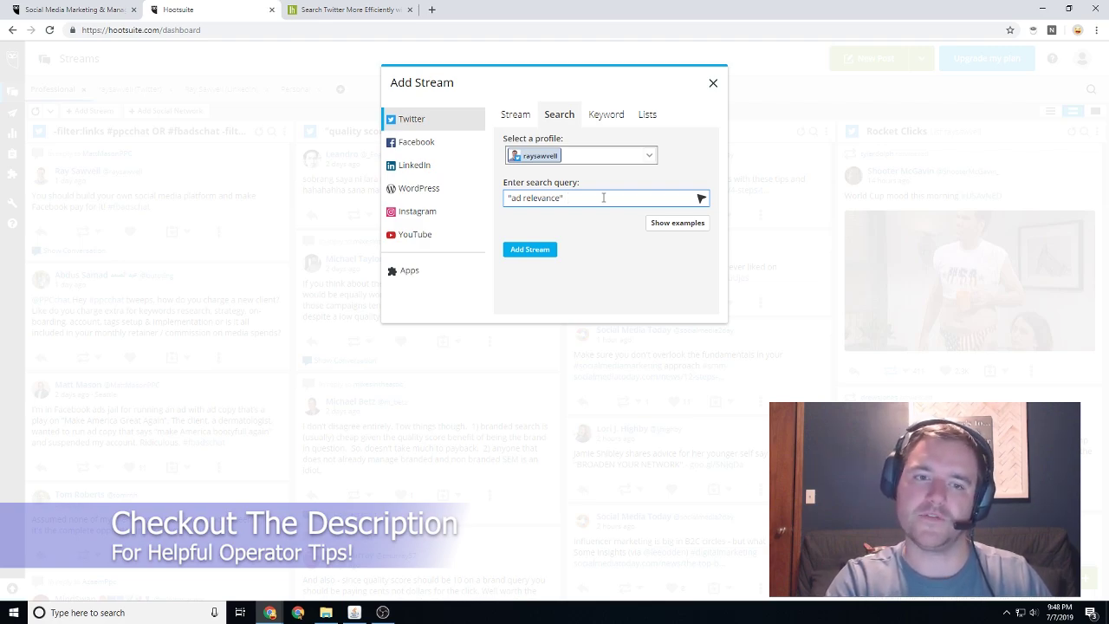
Extend the search query with OR "facebook competitor" and add the stream to the board.
type("OR")
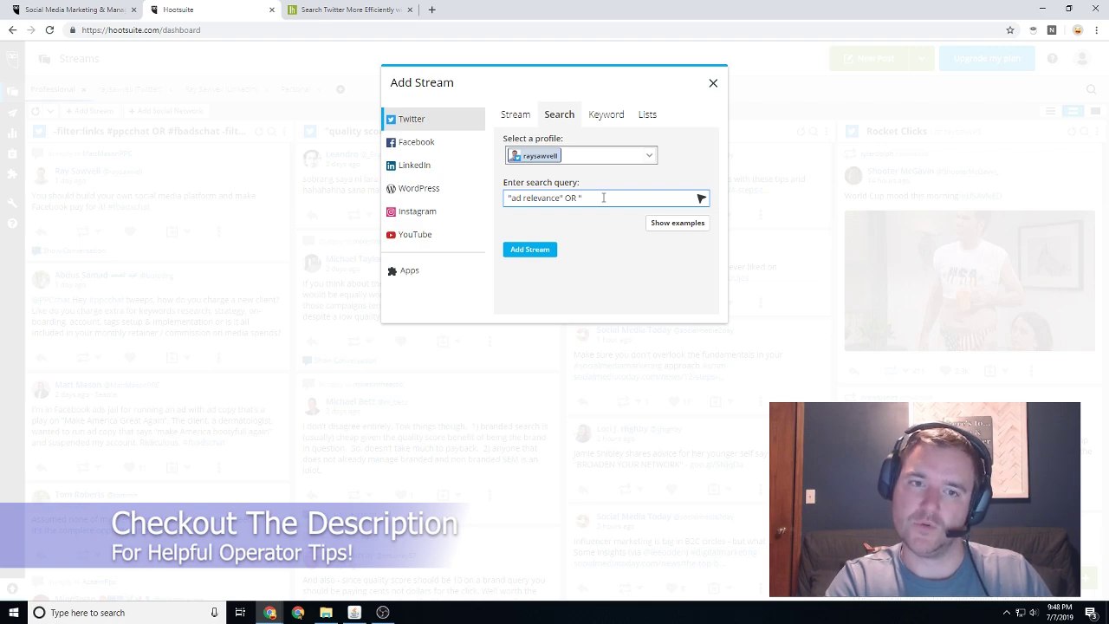
type(" \"facebook competitor")
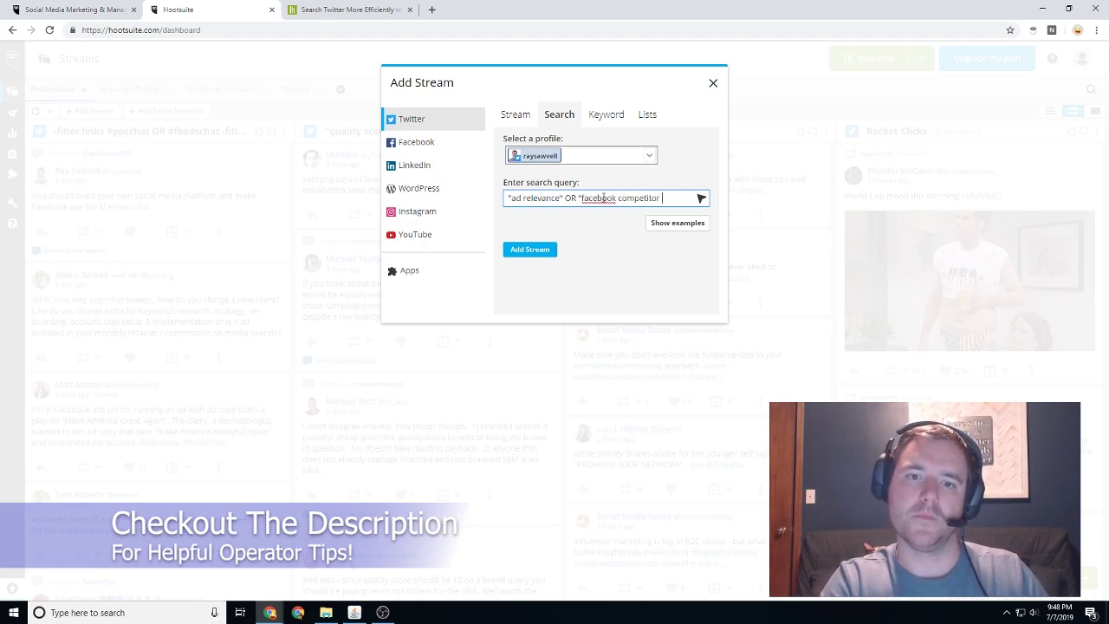
type("\"")
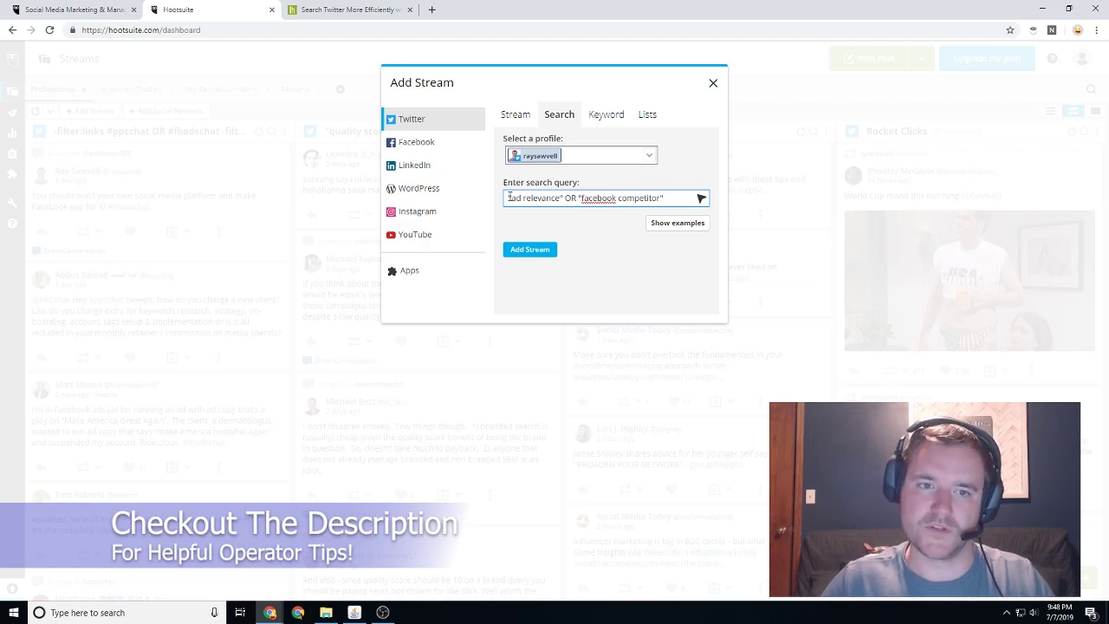
double_click(517, 197)
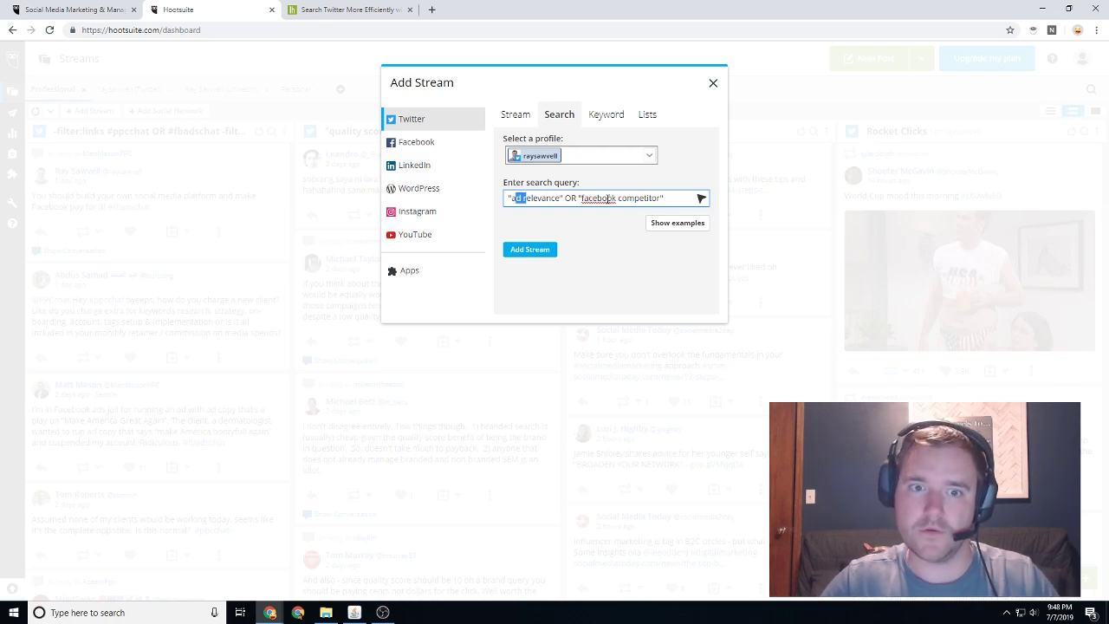
left_click(529, 251)
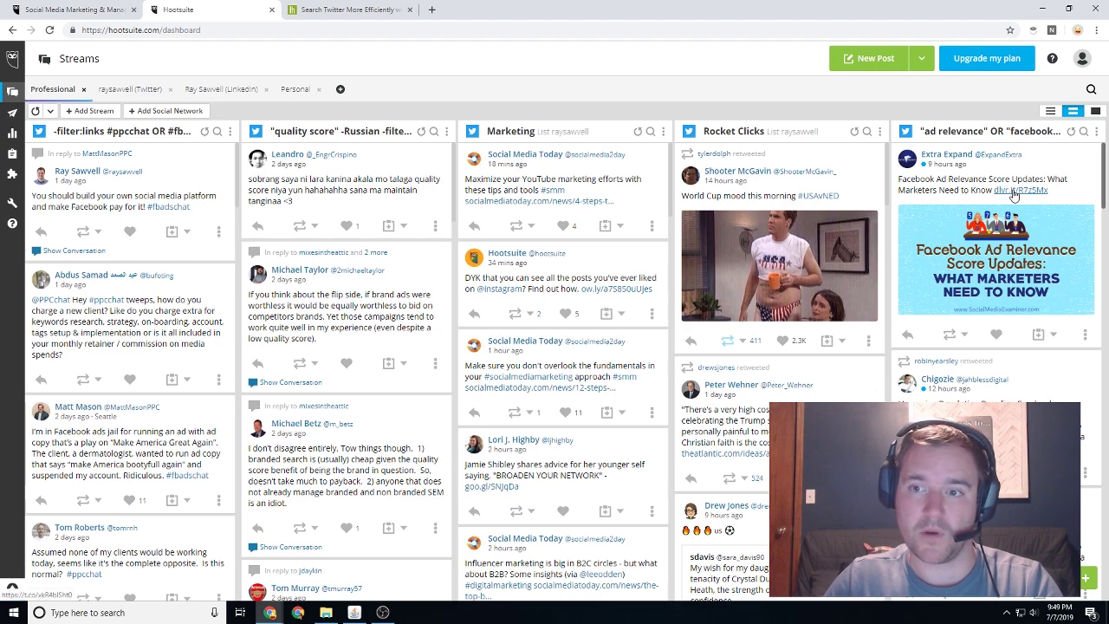
View the Facebook ad relevance article linked in the new stream's first tweet, dismissing its free-report offer, and close the article.
left_click(1007, 192)
left_click(368, 9)
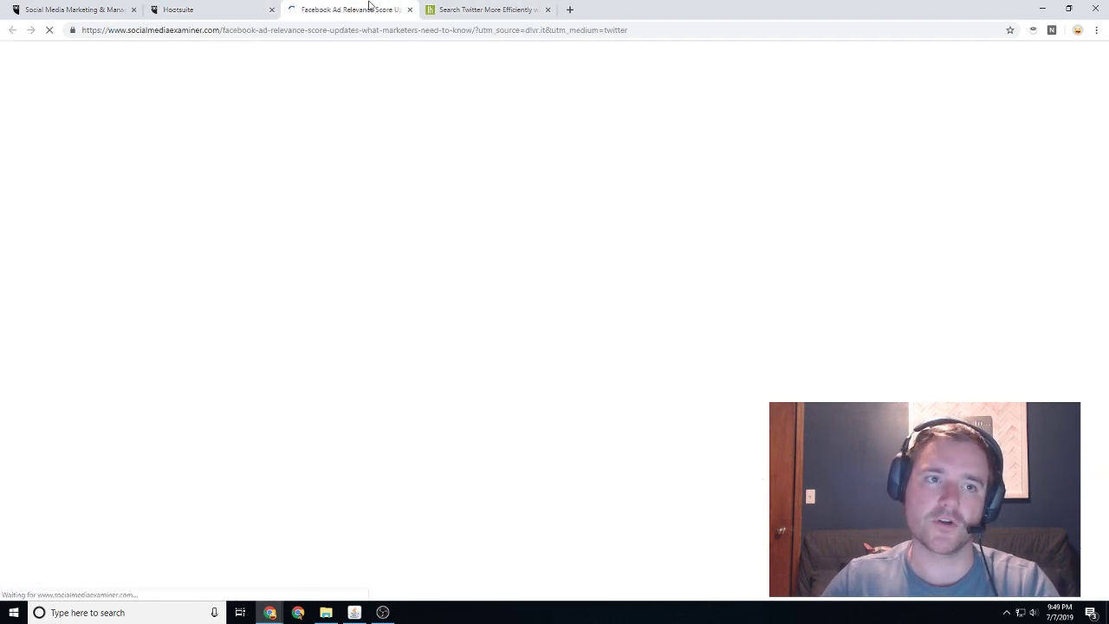
scroll(329, 290, "down", 3)
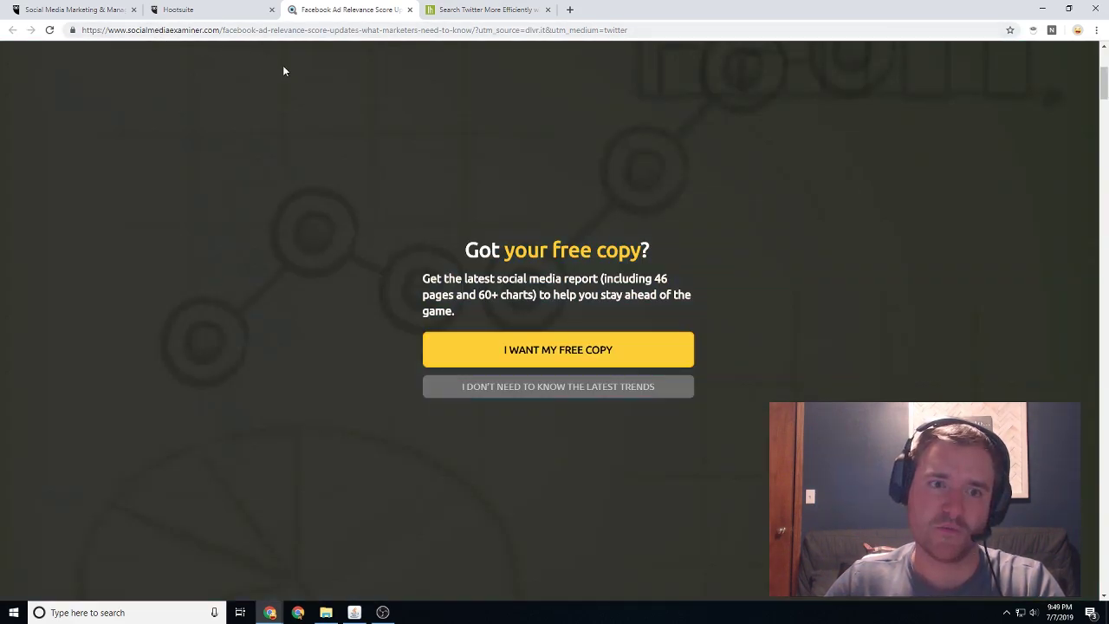
left_click(568, 203)
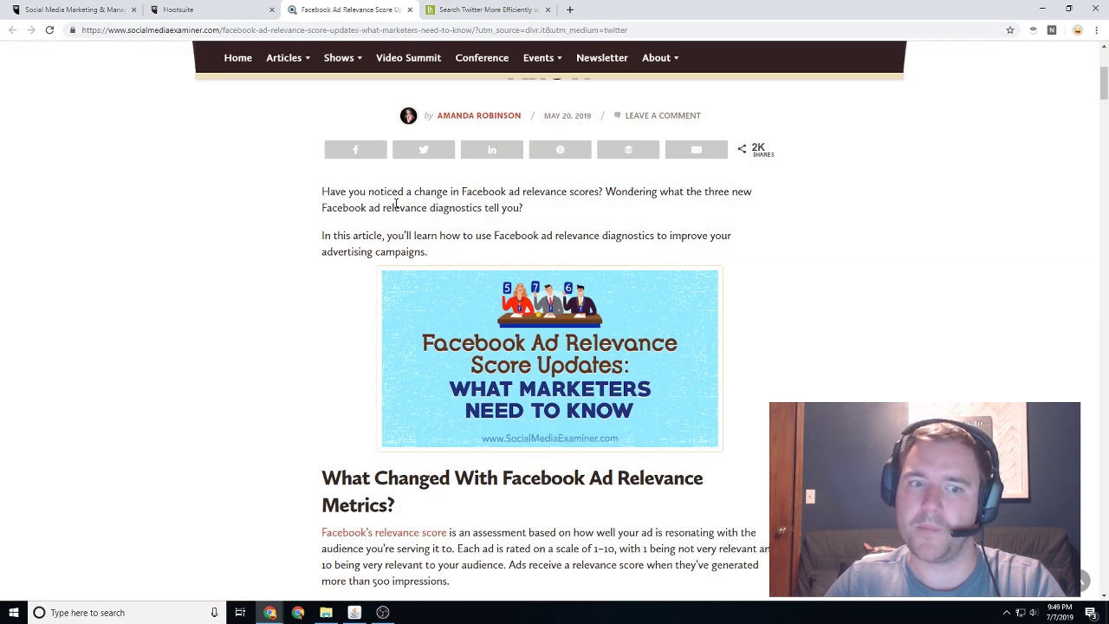
middle_click(285, 6)
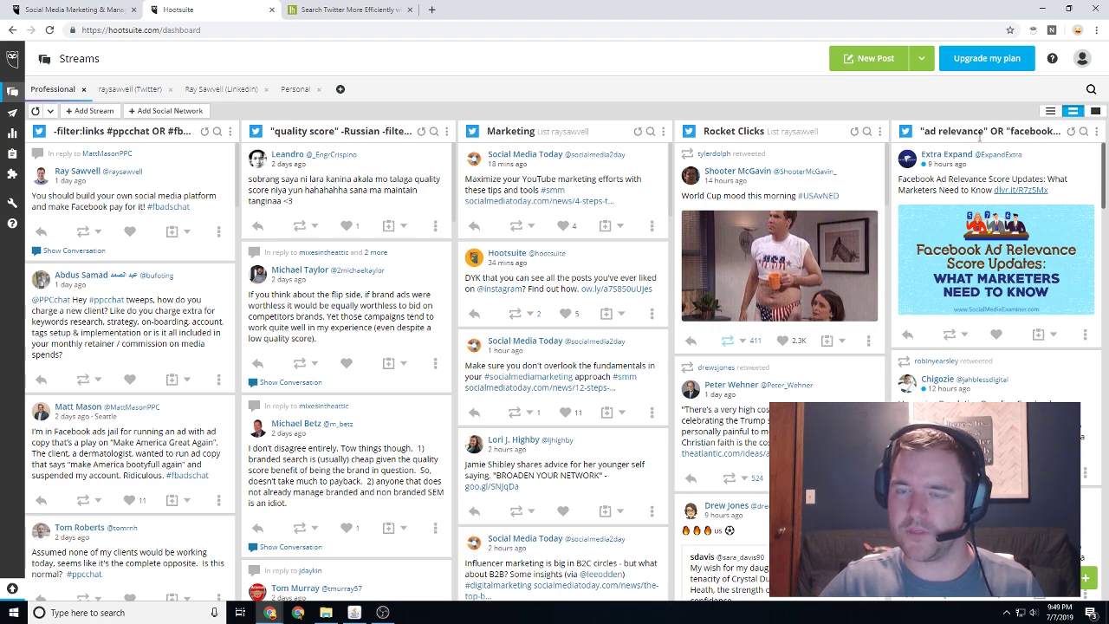
Rename the new search stream as "Ad Relevance + FB Competitor".
left_click(978, 130)
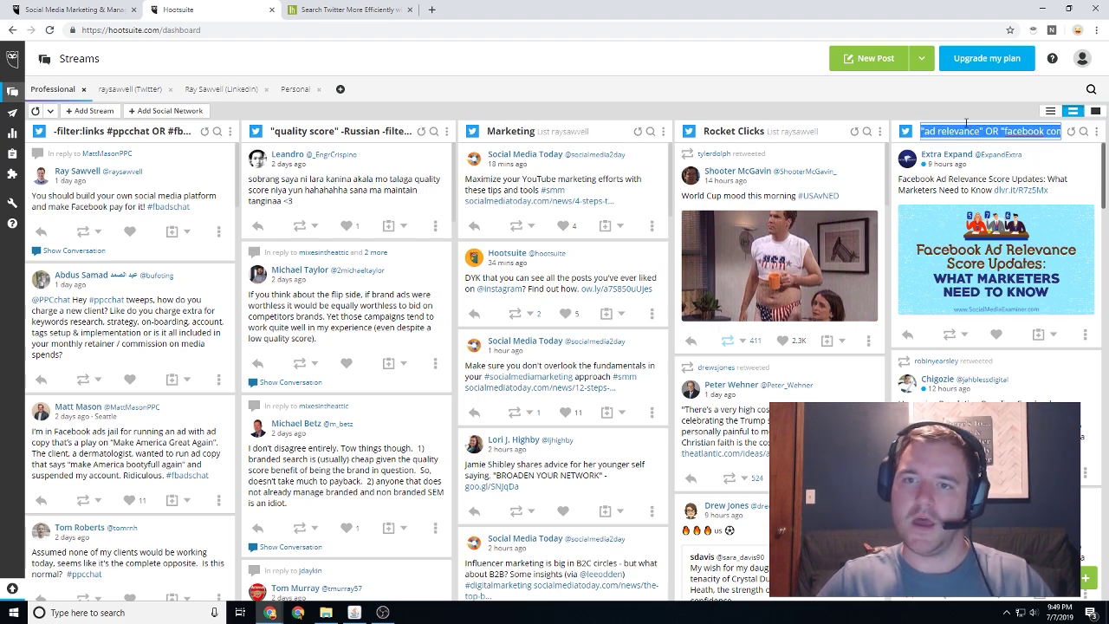
type("A")
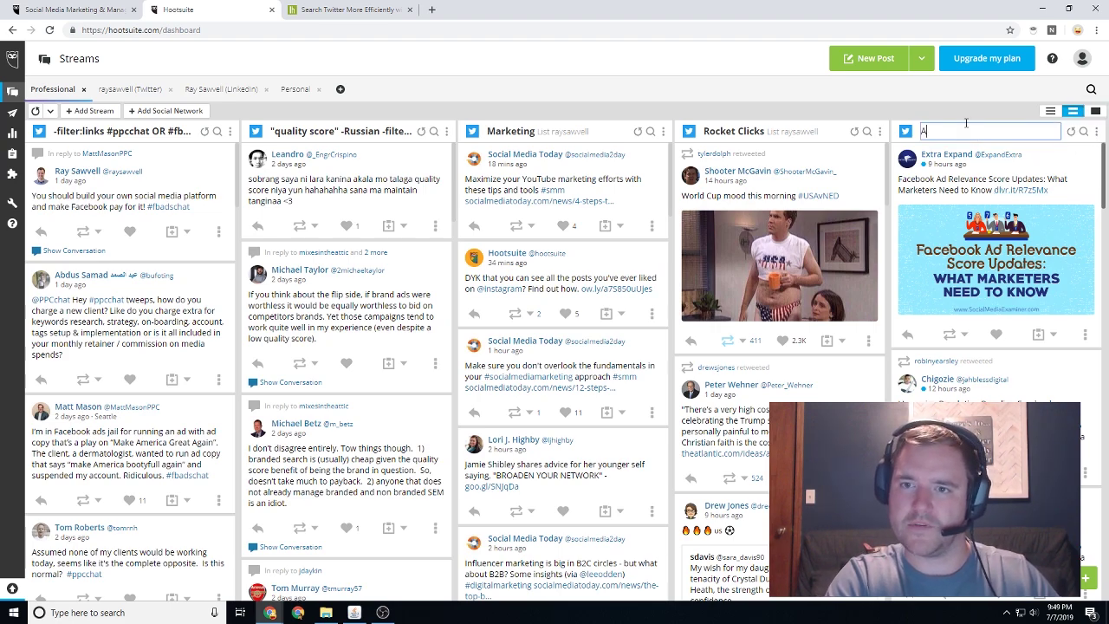
type("d Relevance + Cas")
key("BackSpace")
key("BackSpace")
key("BackSpace")
type("FB Competitor")
key("Return")
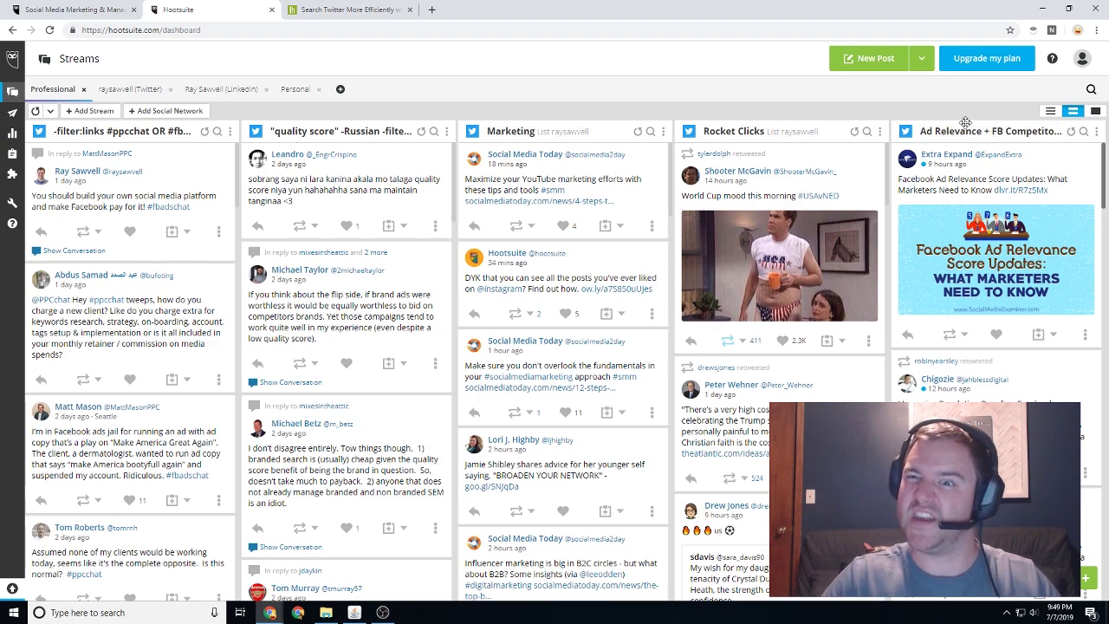
Append filter:links to the "Ad Relevance + FB Competitor" stream's search query and save the changes.
left_click(1097, 132)
left_click(1061, 182)
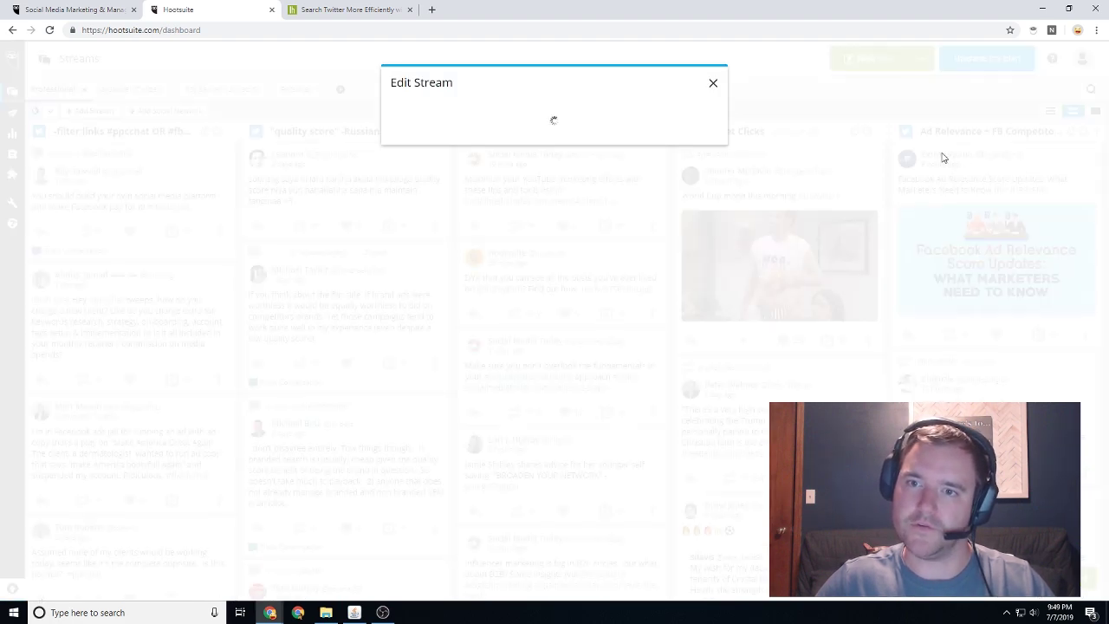
left_click(607, 197)
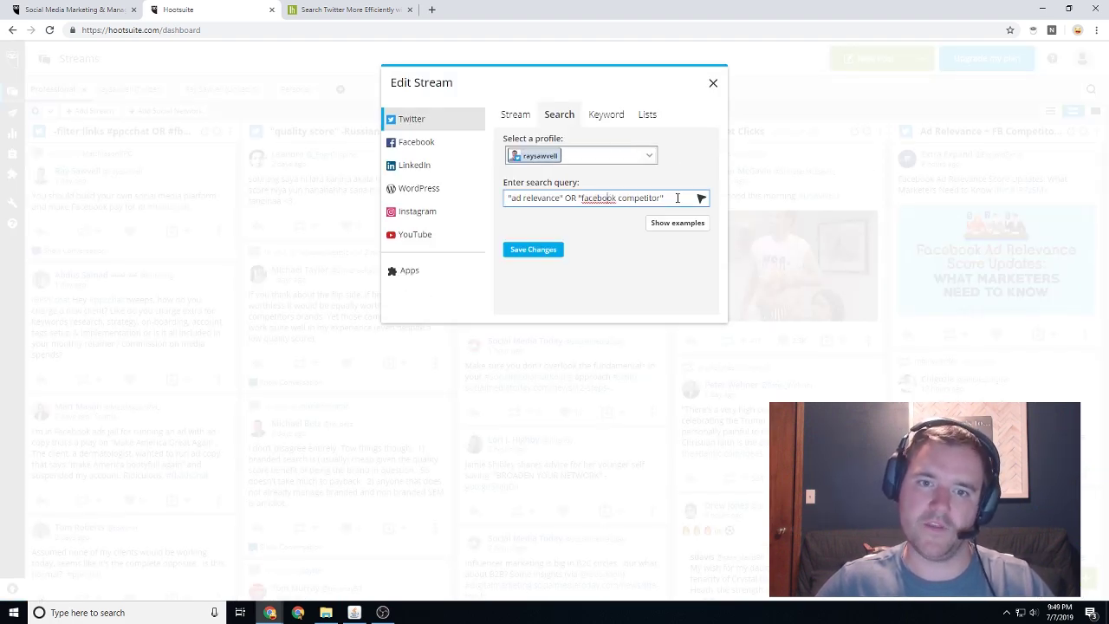
left_click(653, 158)
left_click(674, 181)
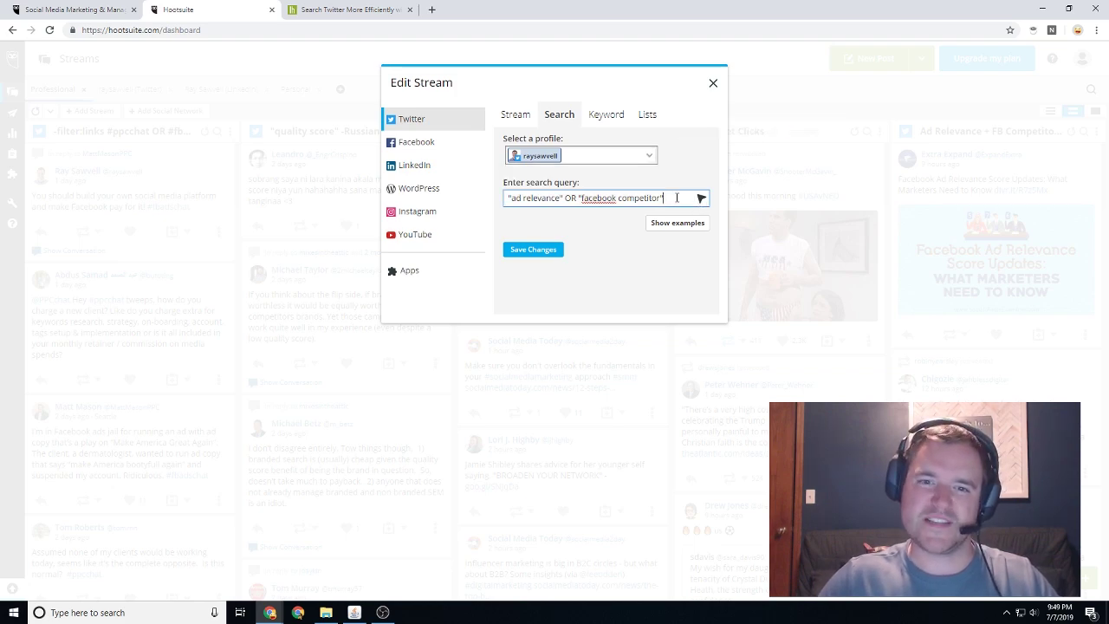
type("filter:")
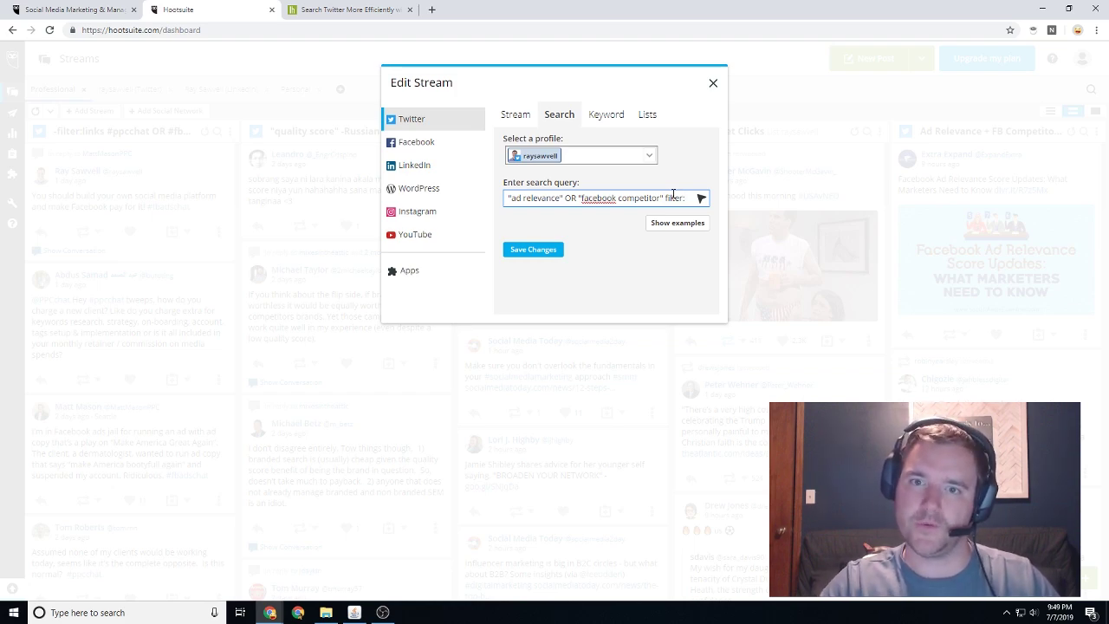
type("links")
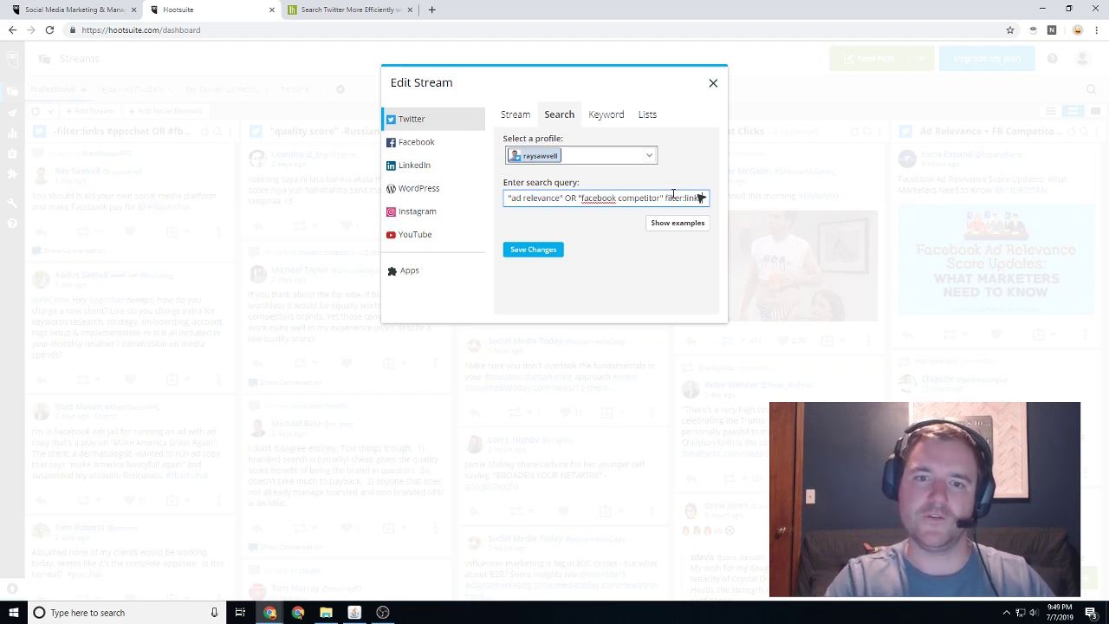
left_click(542, 258)
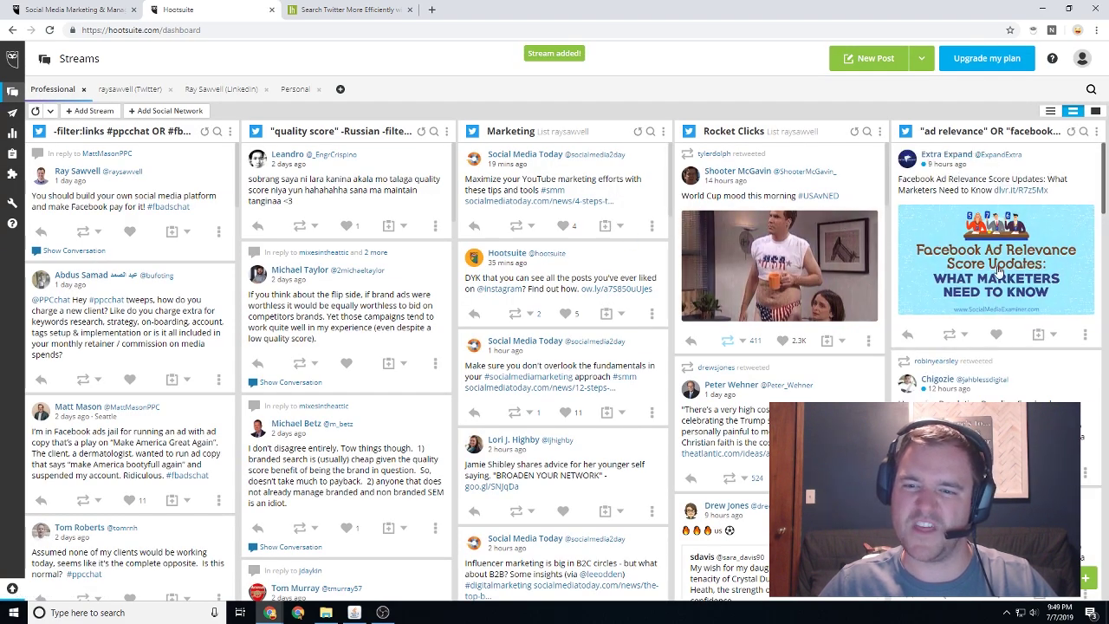
Look through the tweets in the ad relevance stream to check the effect of the filter:links operator.
scroll(983, 286, "down", 1)
scroll(983, 286, "down", 2)
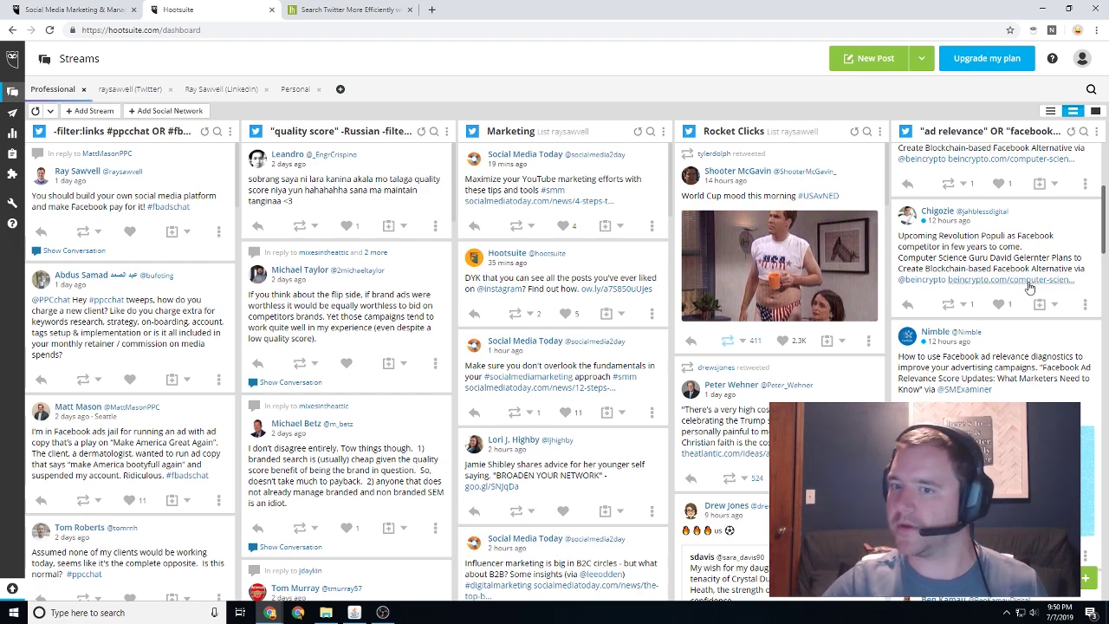
scroll(1021, 295, "down", 3)
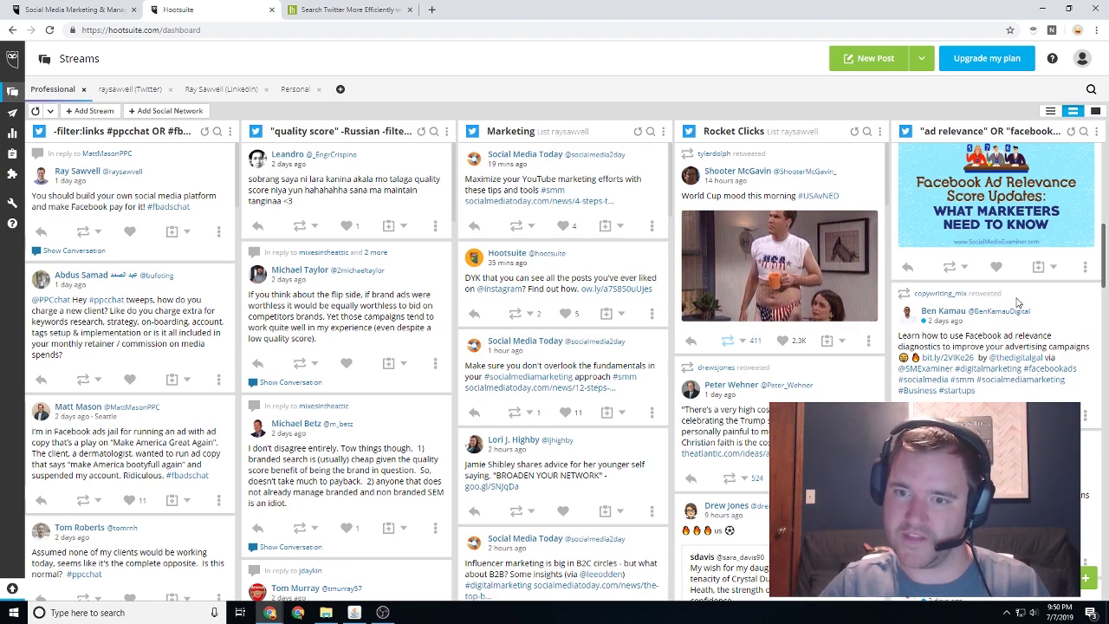
scroll(1018, 299, "down", 1)
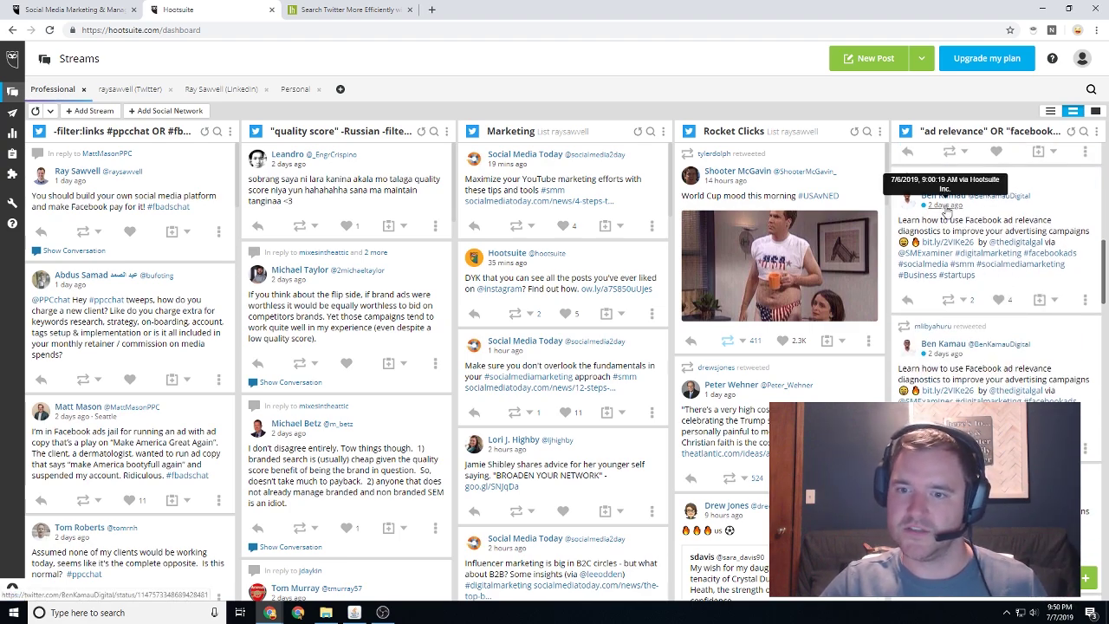
scroll(953, 252, "down", 5)
scroll(962, 269, "up", 5)
scroll(978, 277, "up", 2)
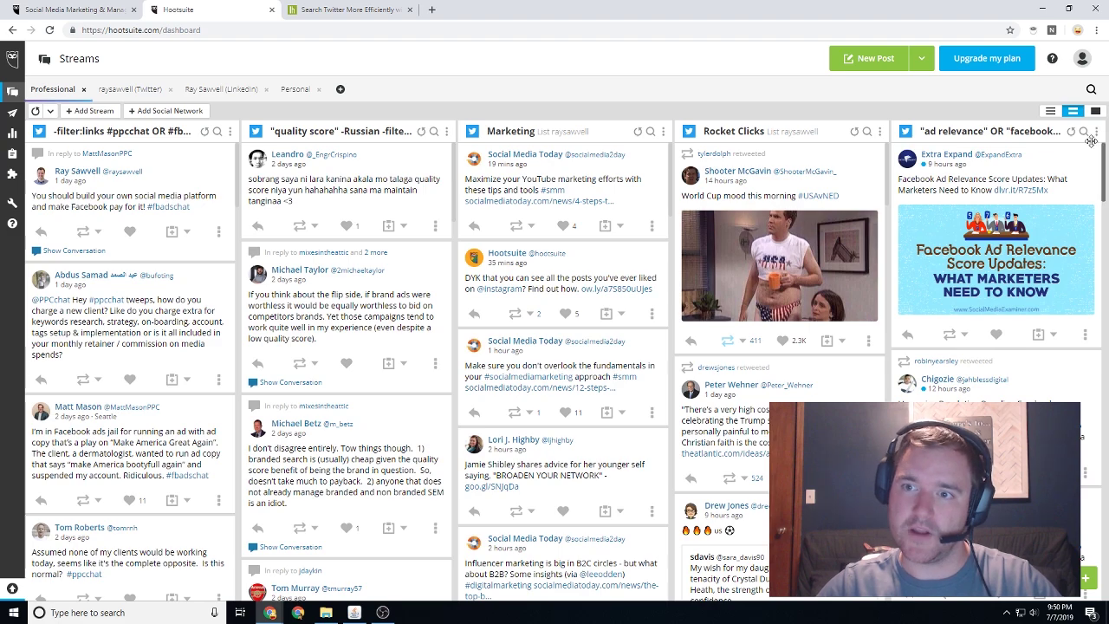
Change the ad relevance stream's link filter to -filter:links so tweets with links are excluded, and save it.
left_click(1096, 130)
left_click(1058, 183)
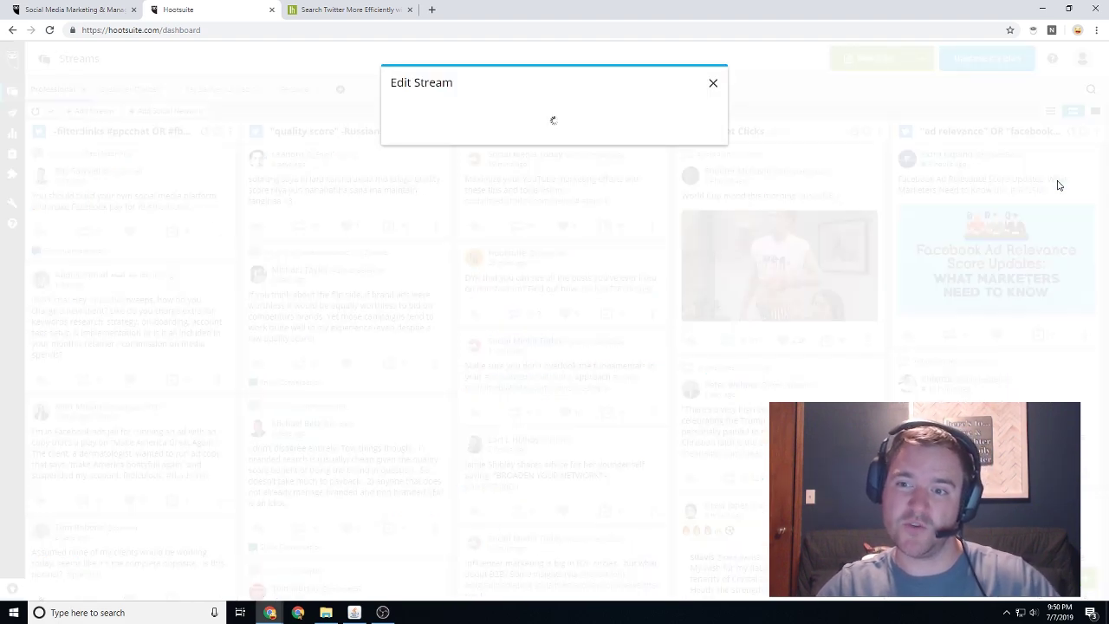
left_click(667, 196)
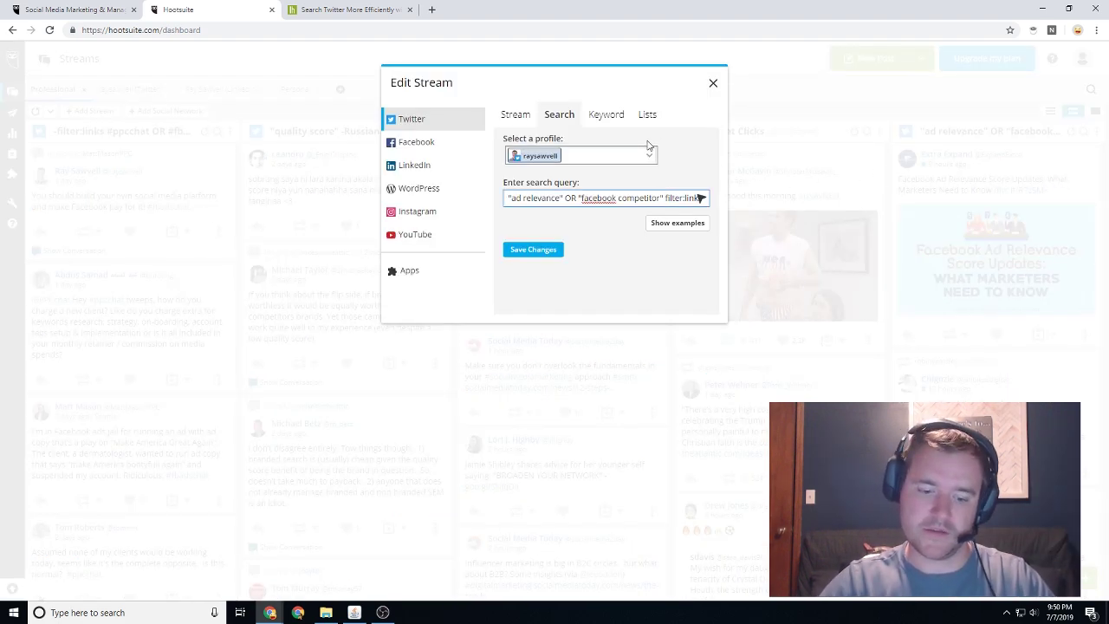
left_click(537, 254)
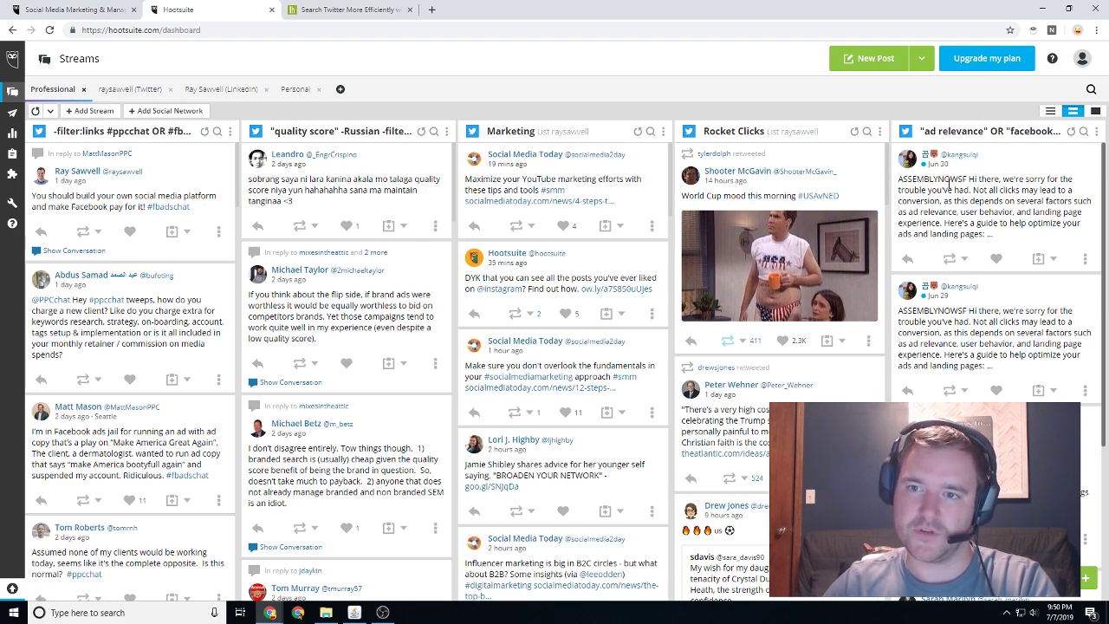
Read the tweets in the ad relevance stream to check what the -filter:links query returns.
left_click_drag(985, 190, 1008, 189)
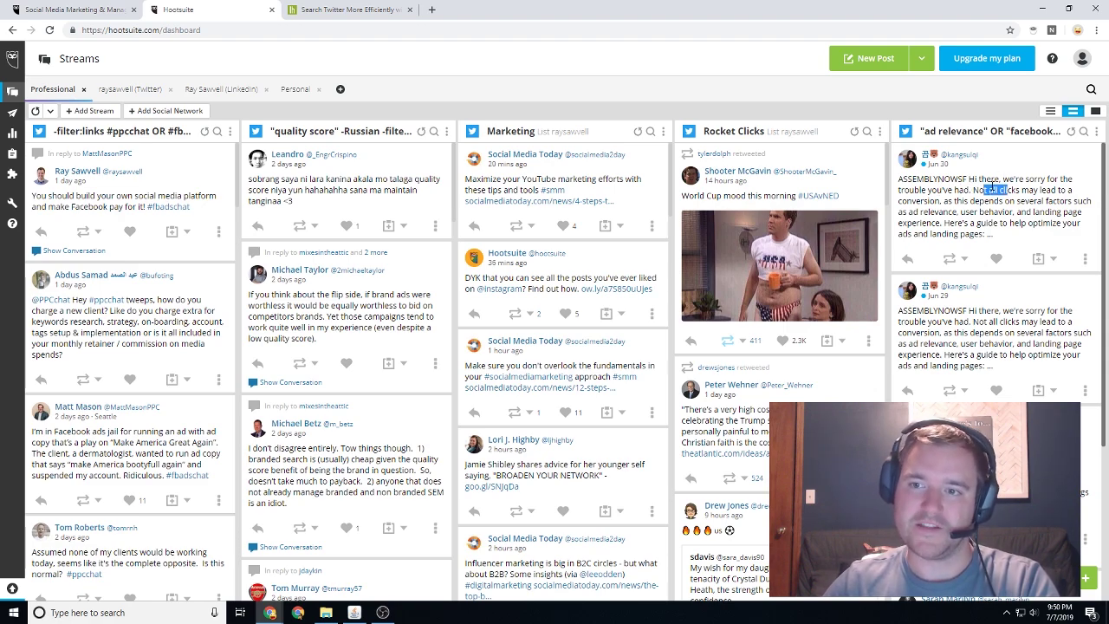
scroll(968, 251, "down", 3)
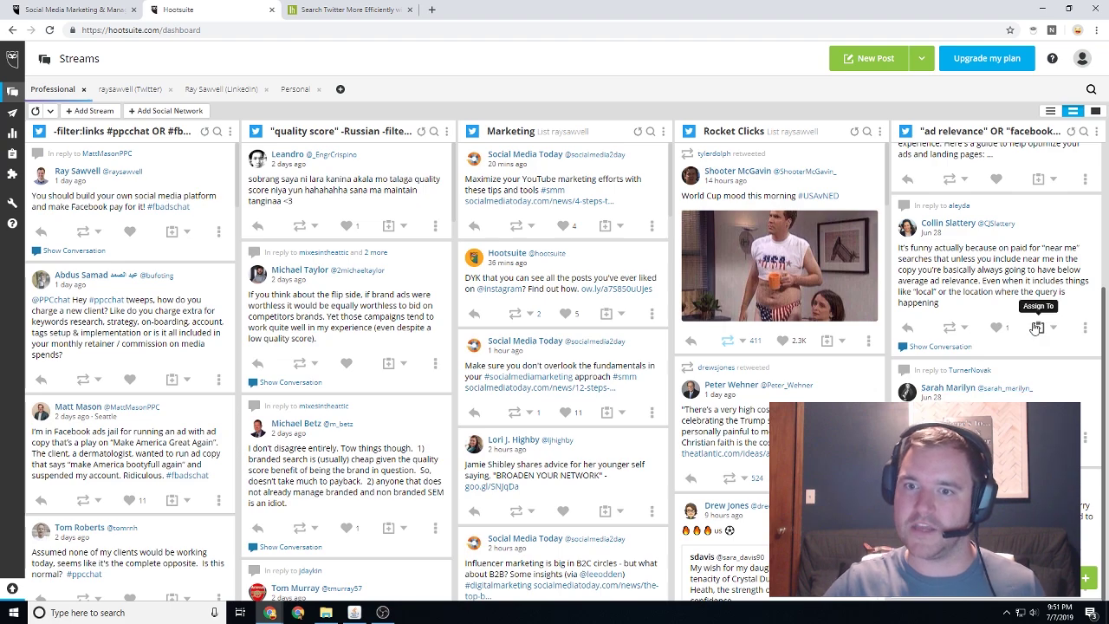
scroll(1035, 300, "up", 3)
left_click_drag(984, 190, 1008, 189)
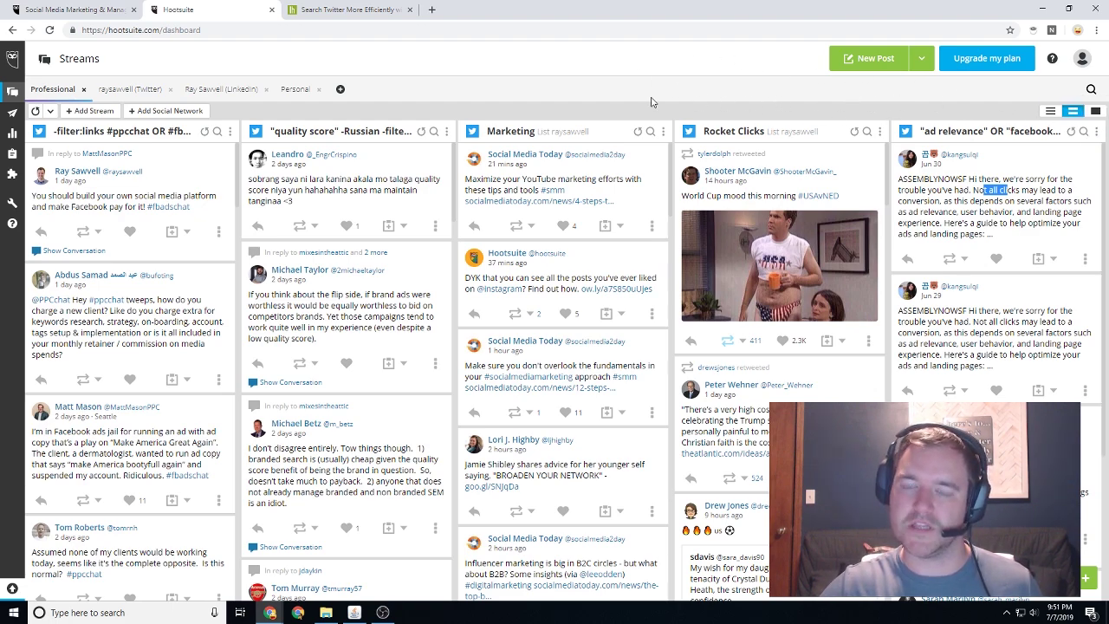
Glance at the Lifehacker article on Twitter search operators and return to the Hootsuite streams.
left_click(360, 5)
scroll(472, 154, "up", 5)
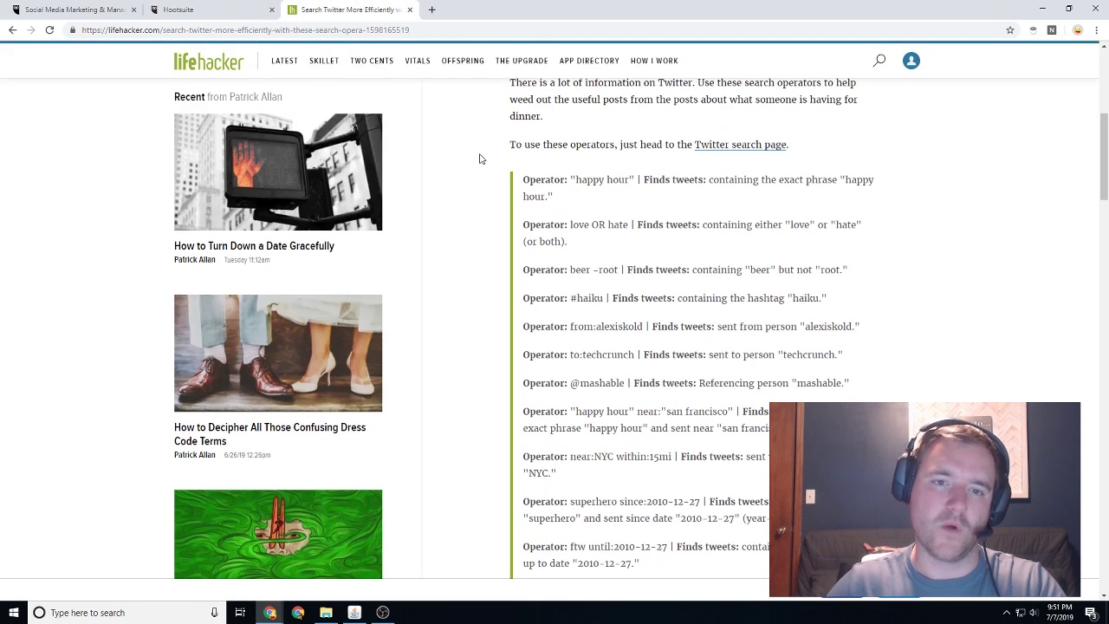
scroll(480, 158, "up", 1)
left_click(265, 7)
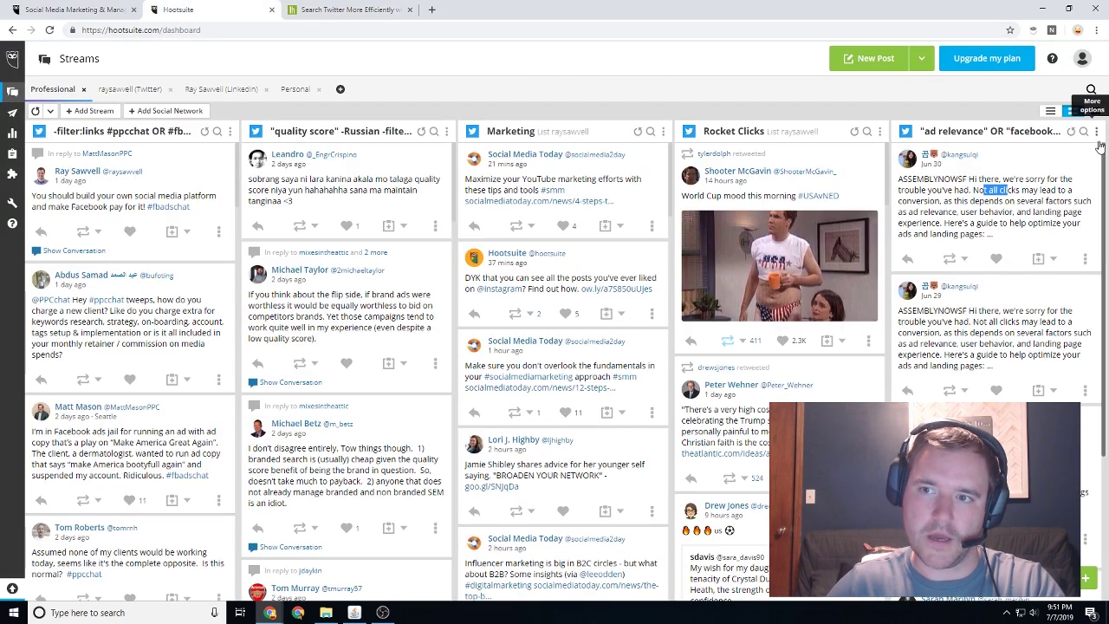
Open the ad relevance stream's preferences and read through the example search queries.
left_click(1097, 132)
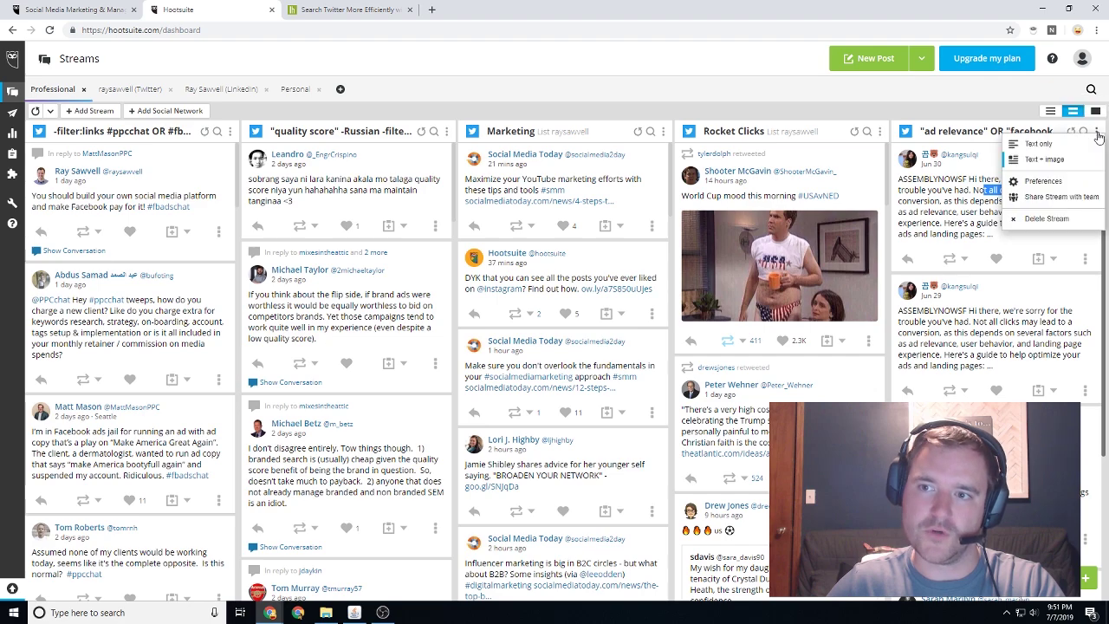
left_click(1068, 181)
left_click(680, 229)
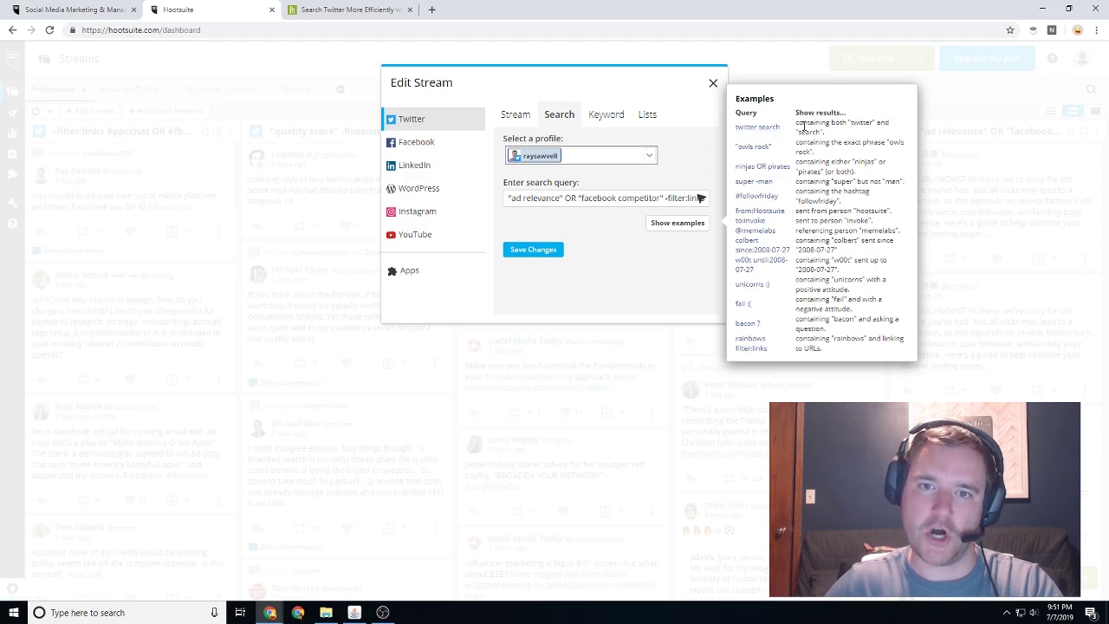
left_click_drag(804, 126, 842, 341)
left_click(840, 319)
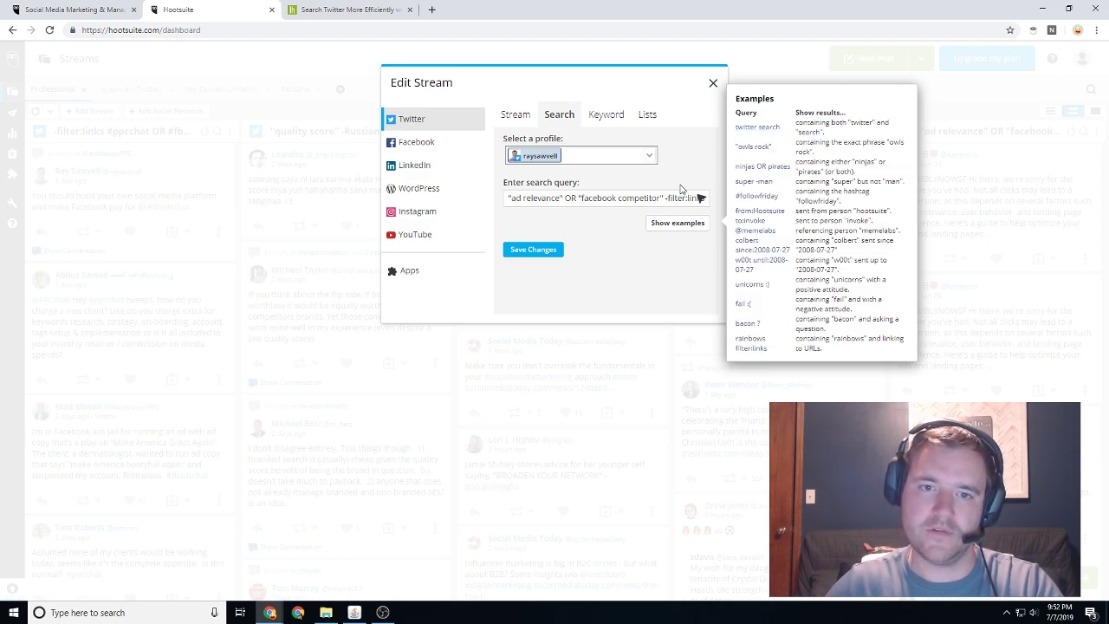
Review the OR and -filter:links parts of the stream's search query, and close the stream editor without saving.
left_click(568, 198)
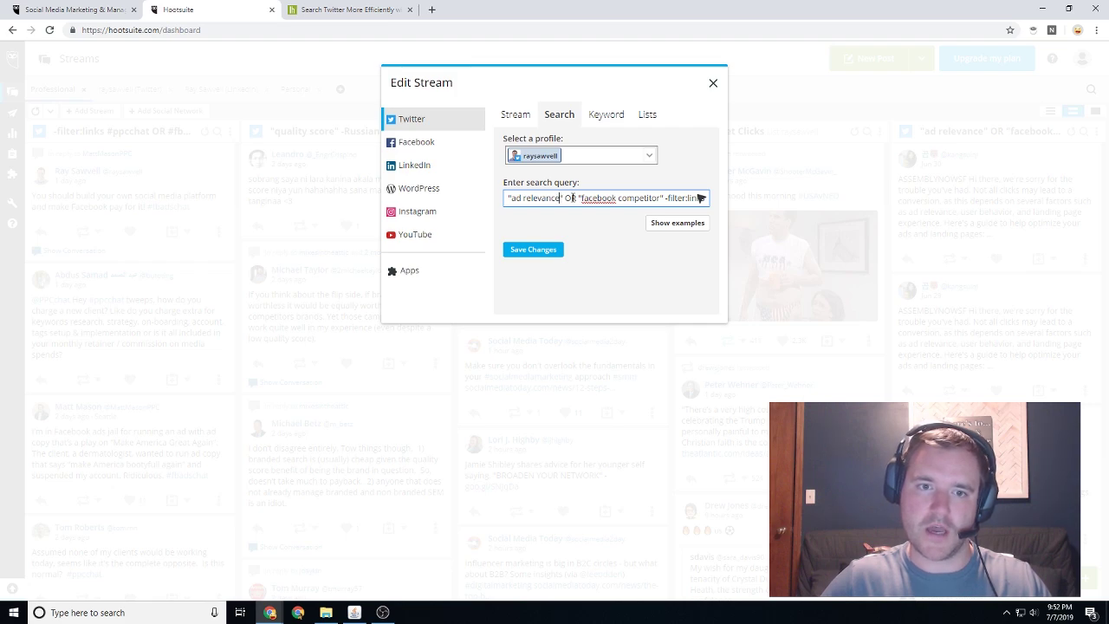
double_click(571, 197)
left_click_drag(664, 197, 703, 199)
left_click(559, 199)
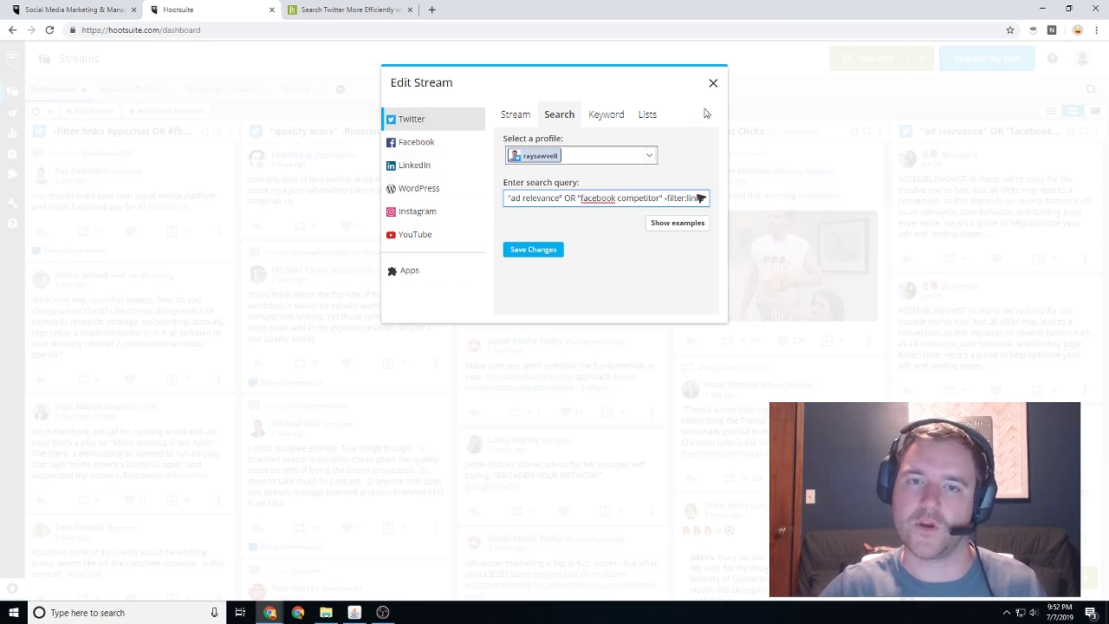
left_click(713, 83)
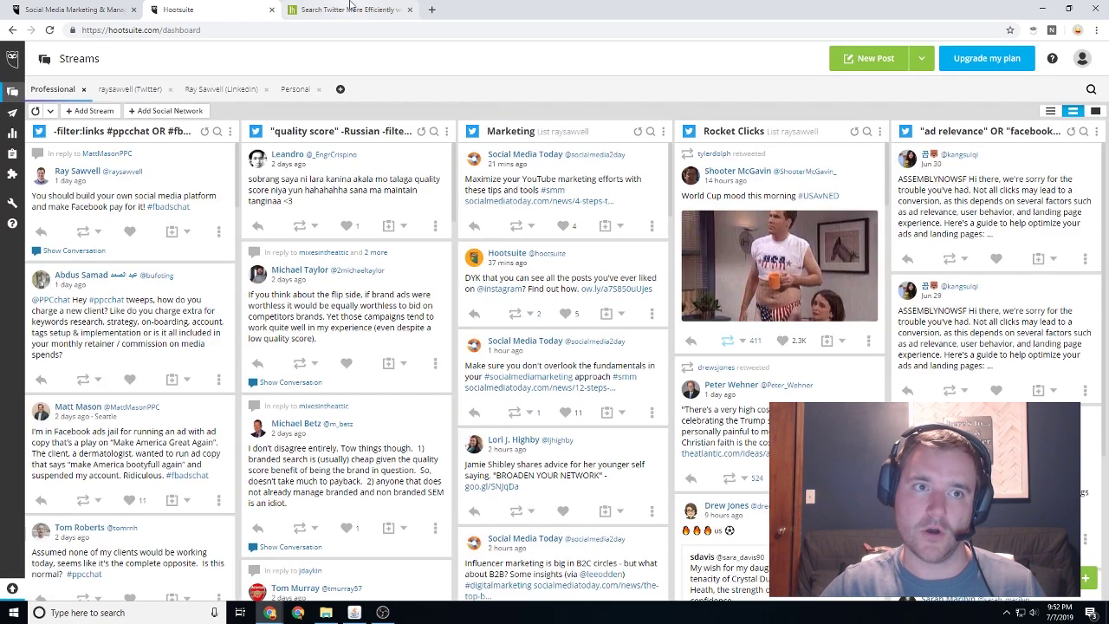
Switch to the Lifehacker article and examine its exact-phrase, OR, exclusion, hashtag, from:, to: and @ operators.
left_click(351, 11)
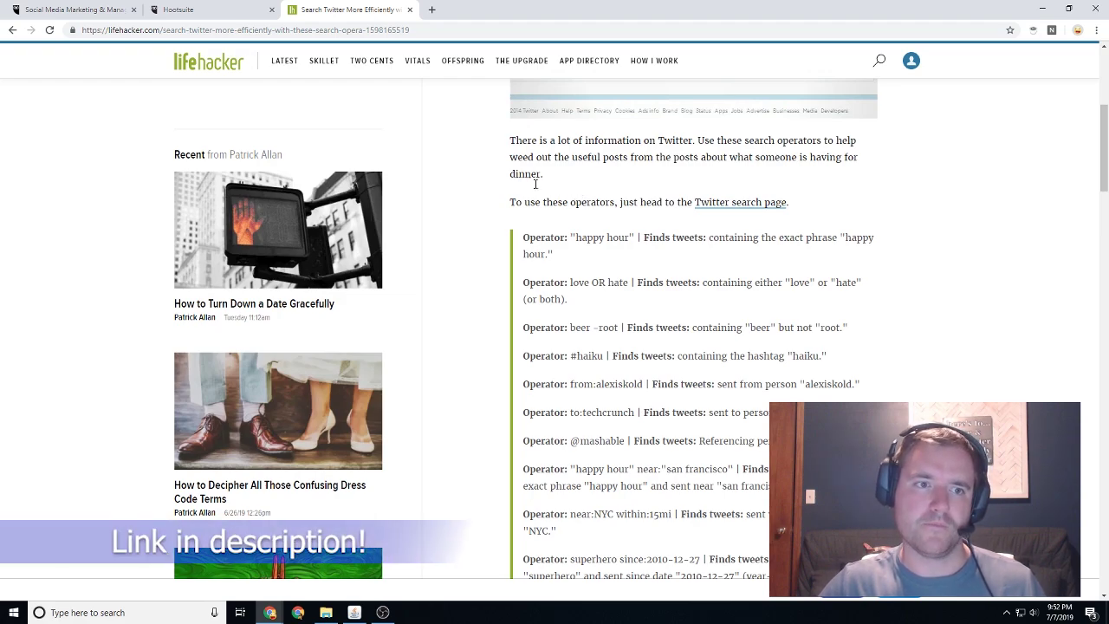
left_click(221, 9)
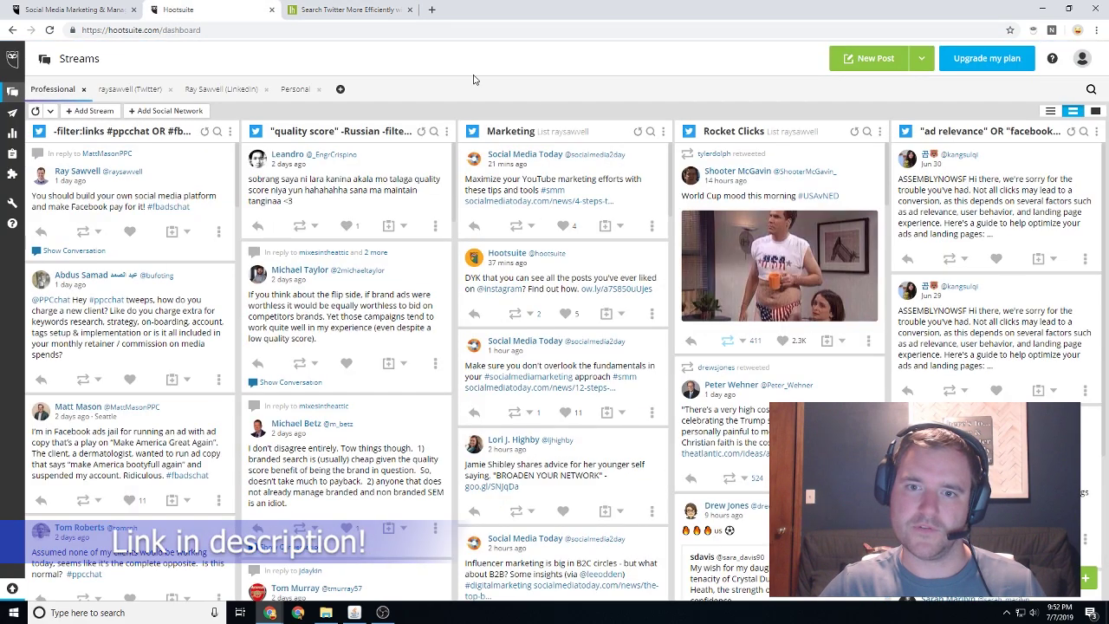
left_click(330, 8)
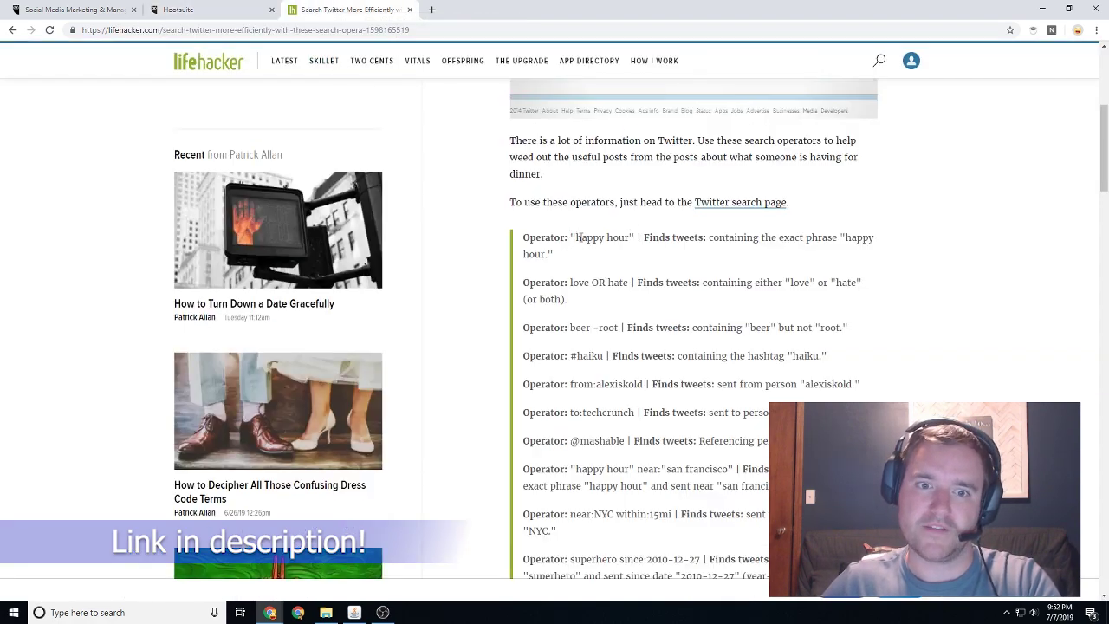
left_click_drag(579, 238, 616, 238)
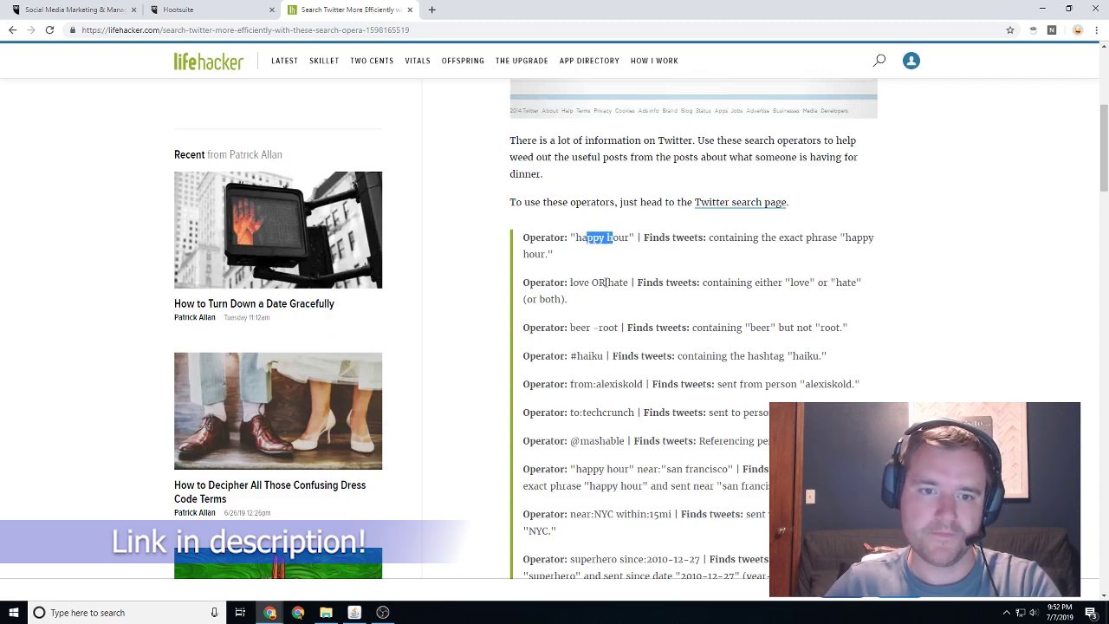
left_click_drag(592, 283, 605, 282)
left_click_drag(592, 327, 594, 384)
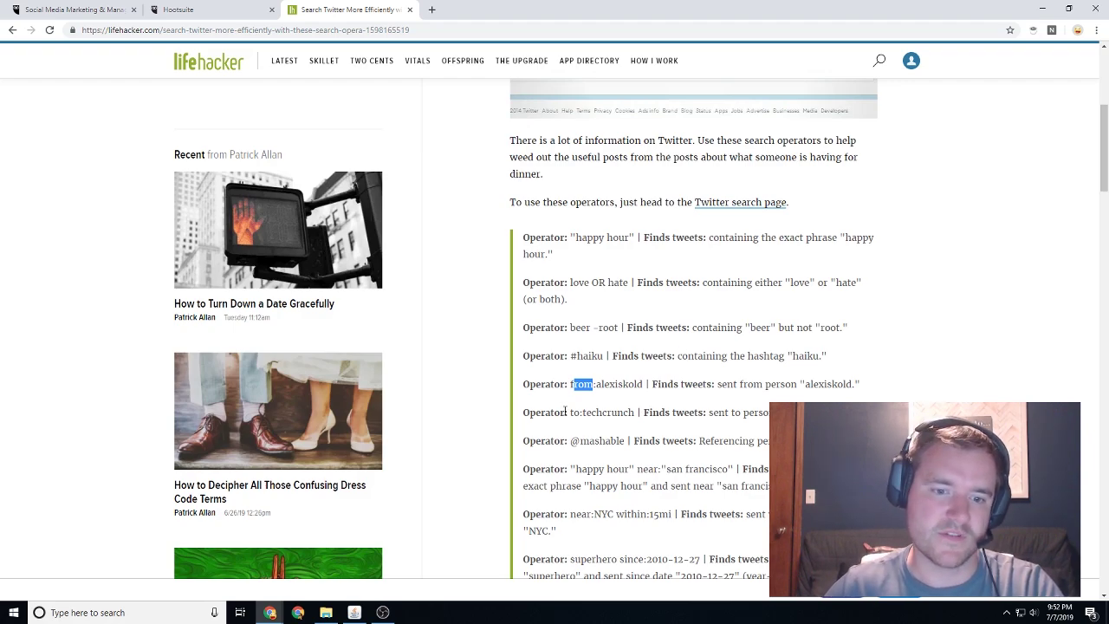
left_click_drag(580, 413, 579, 383)
Examine the article's location and date operators, including near:, within:15mi and since:2010-12-27.
scroll(570, 384, "down", 1)
scroll(581, 382, "down", 1)
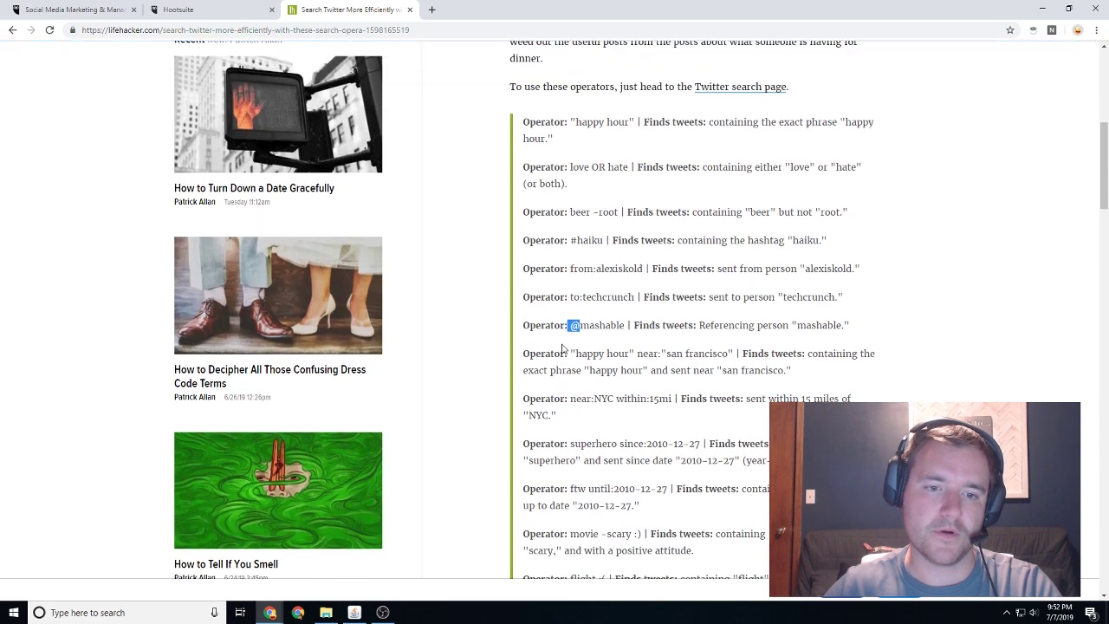
scroll(579, 334, "down", 1)
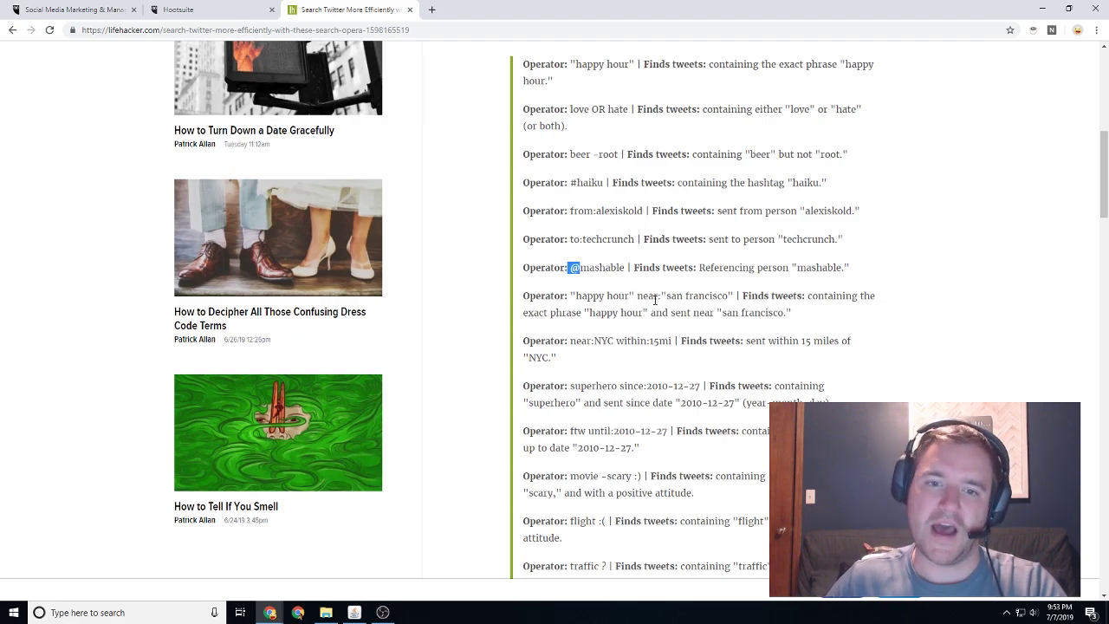
left_click_drag(652, 296, 666, 296)
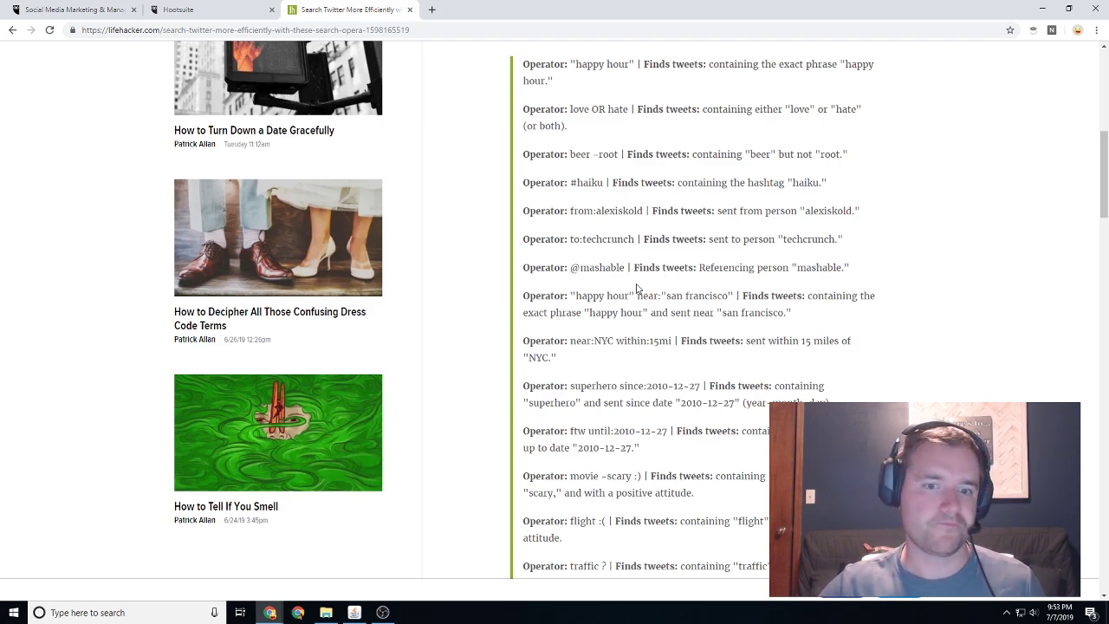
double_click(633, 341)
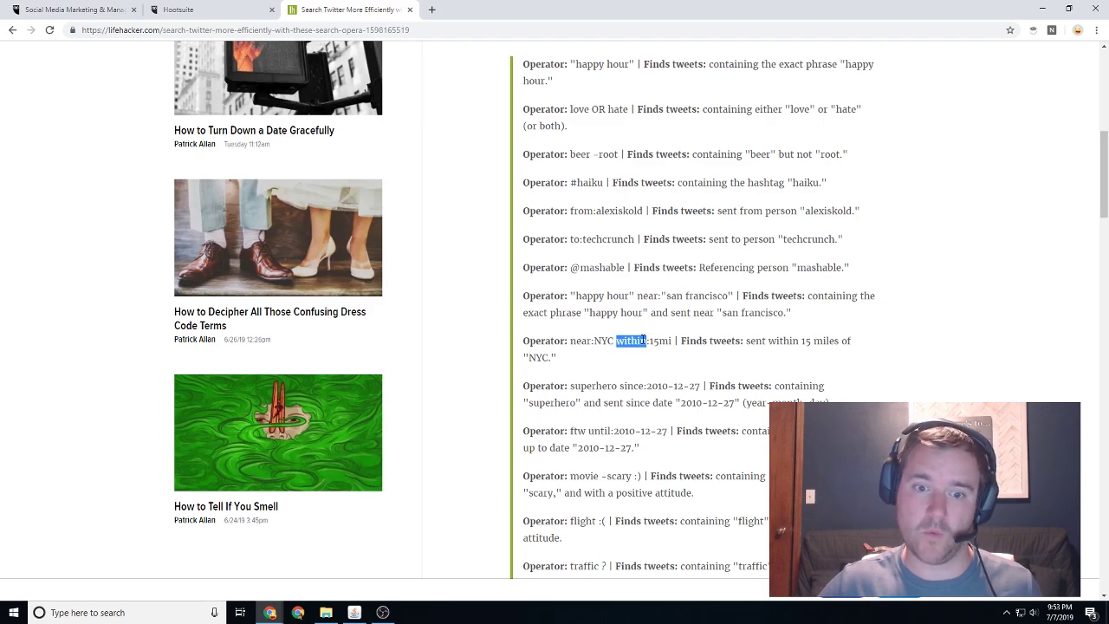
left_click_drag(643, 340, 672, 341)
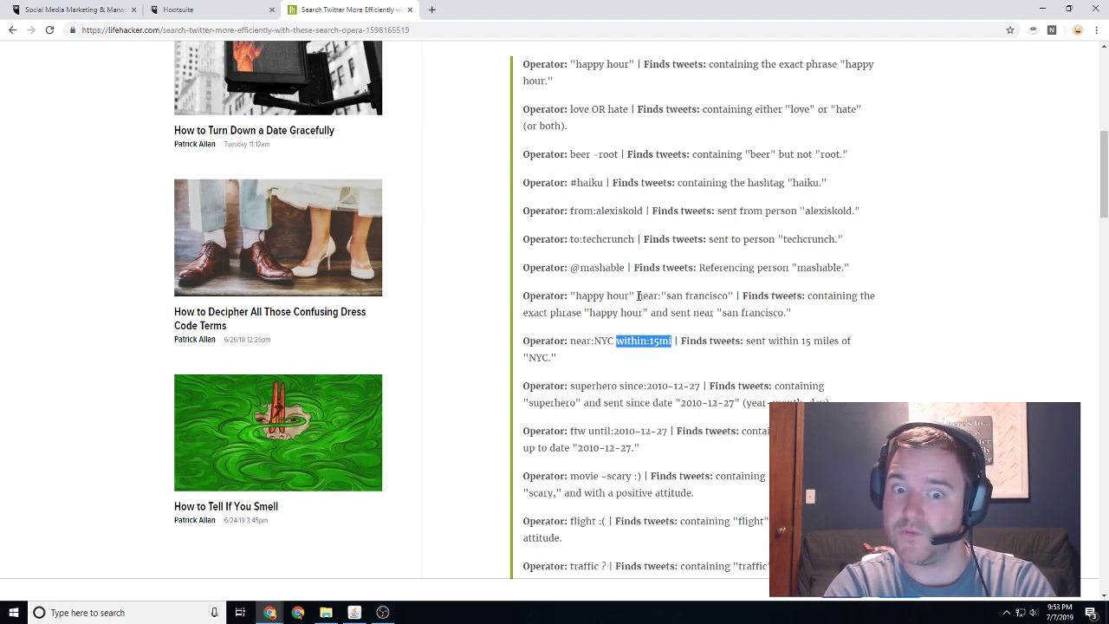
left_click_drag(639, 386, 705, 384)
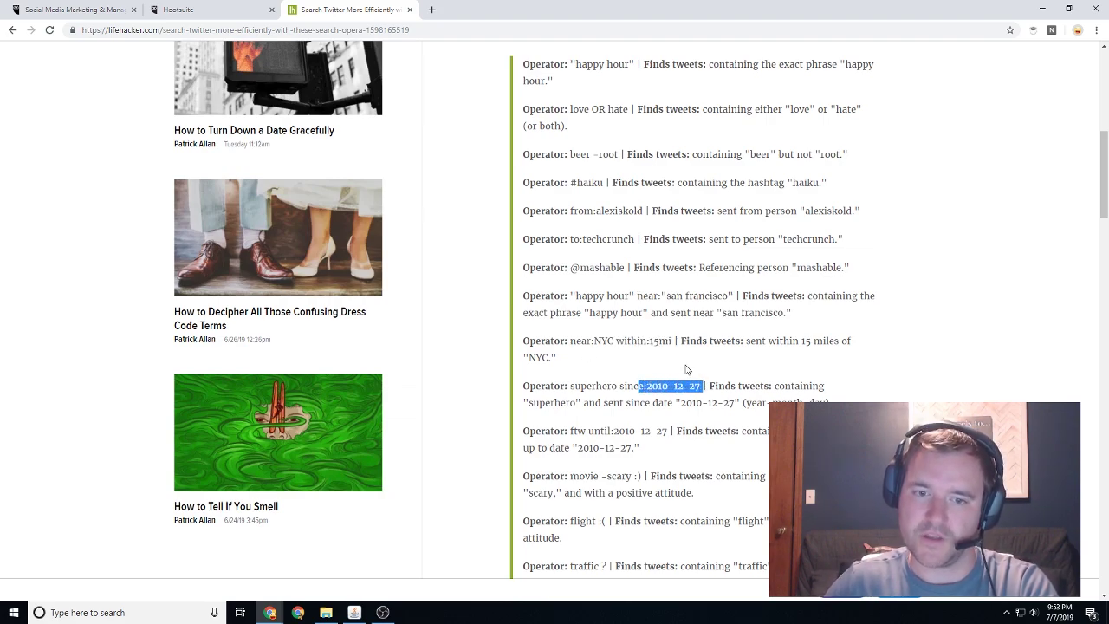
Examine the article's until:2010-12-27 date operator, the :) and :( attitude operators, and the ? question operator.
scroll(671, 368, "down", 2)
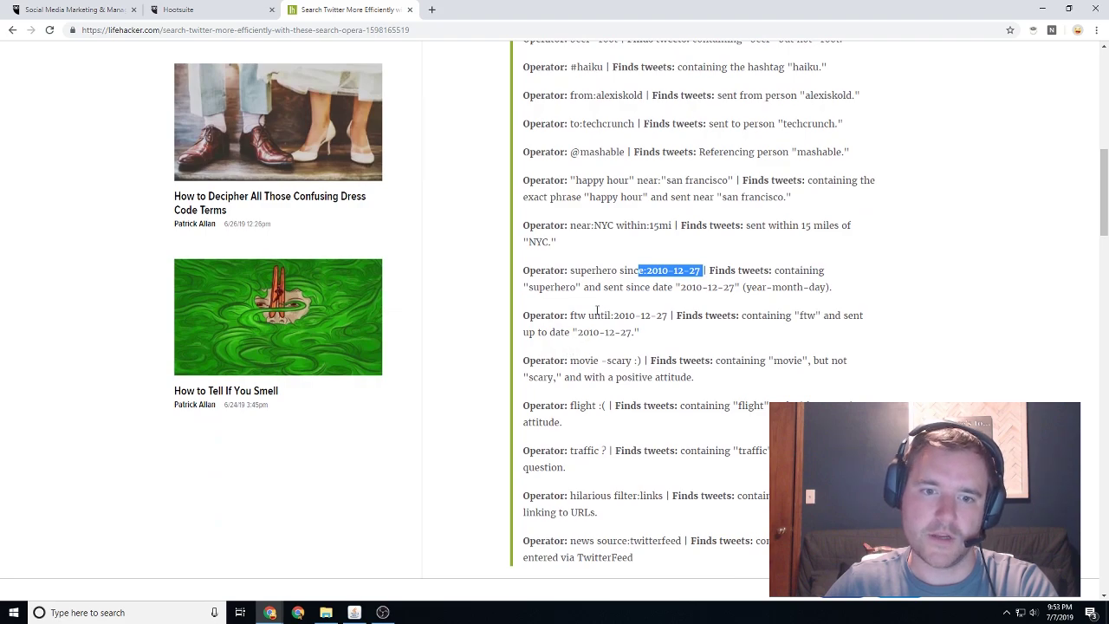
left_click_drag(587, 317, 642, 302)
scroll(615, 327, "down", 1)
left_click_drag(600, 348, 607, 347)
left_click_drag(601, 392, 607, 393)
left_click(621, 377)
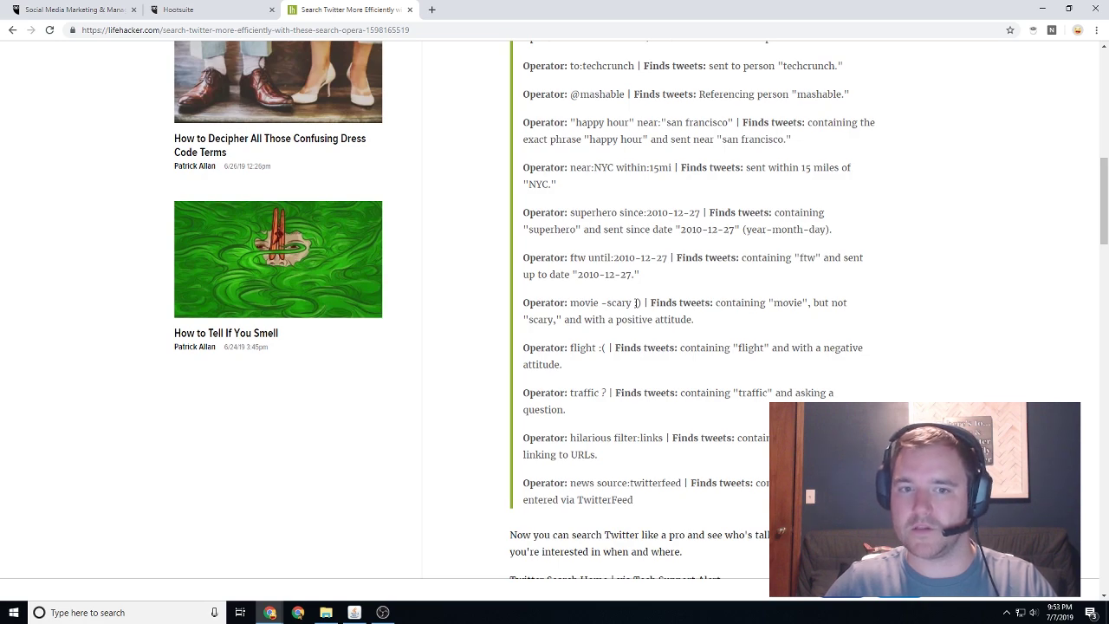
left_click_drag(635, 303, 642, 302)
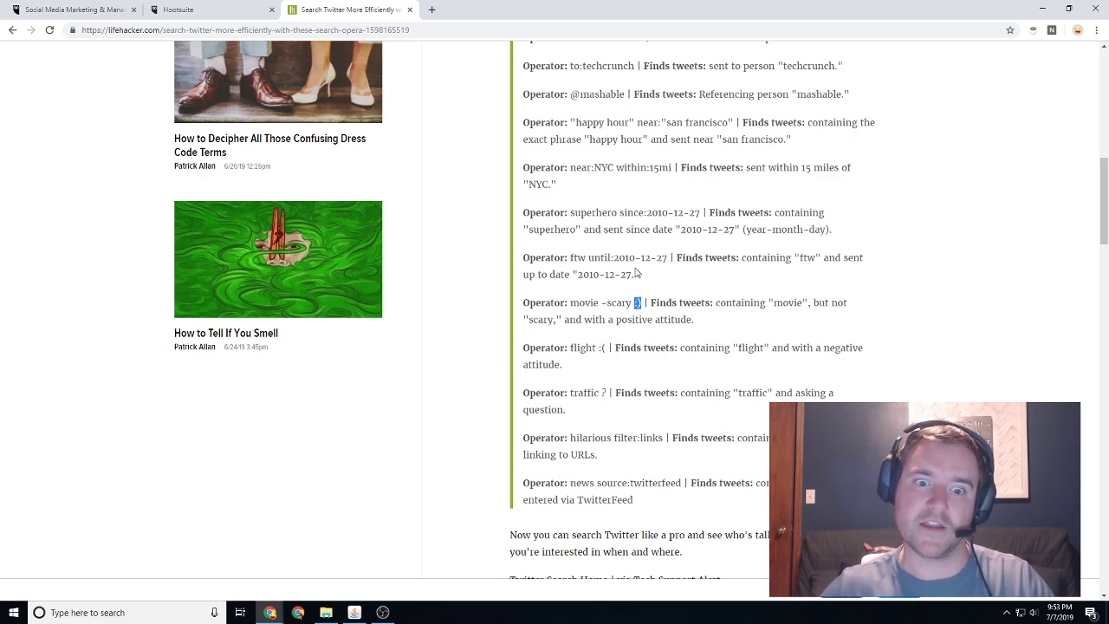
left_click_drag(599, 393, 606, 393)
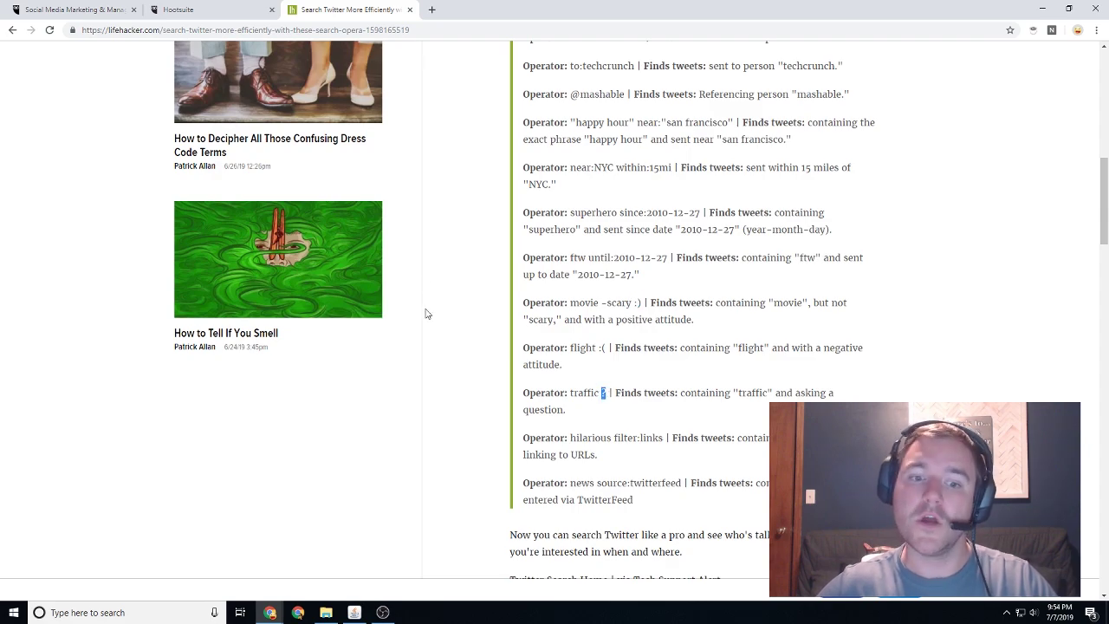
Switch to Hootsuite, add the ? operator to the end of the "quality score" stream's search query, and save the stream.
left_click(231, 9)
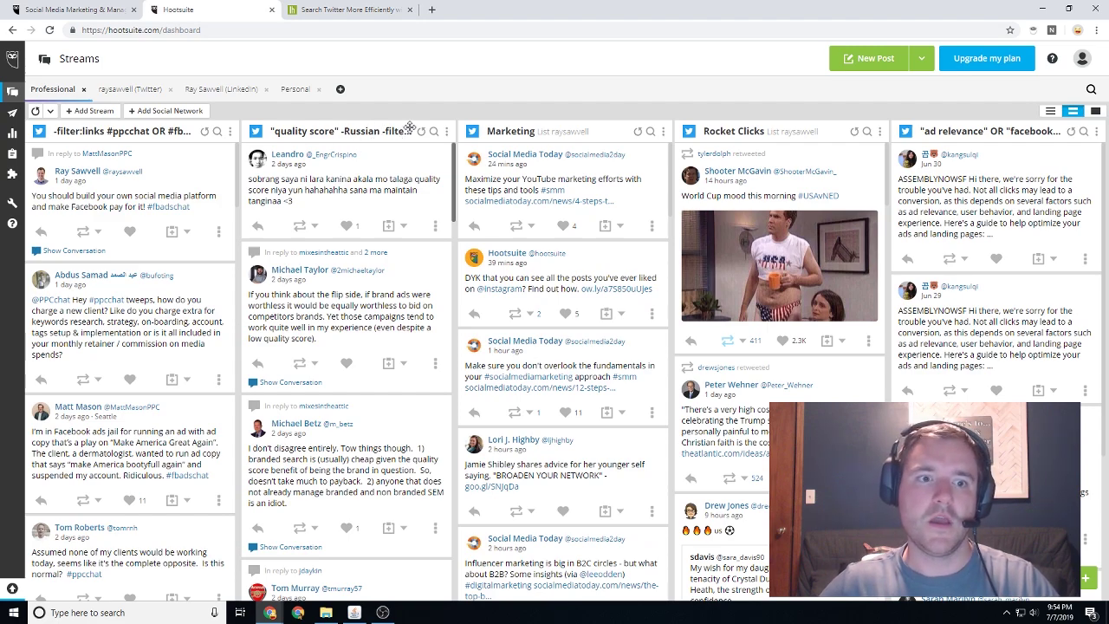
left_click(445, 134)
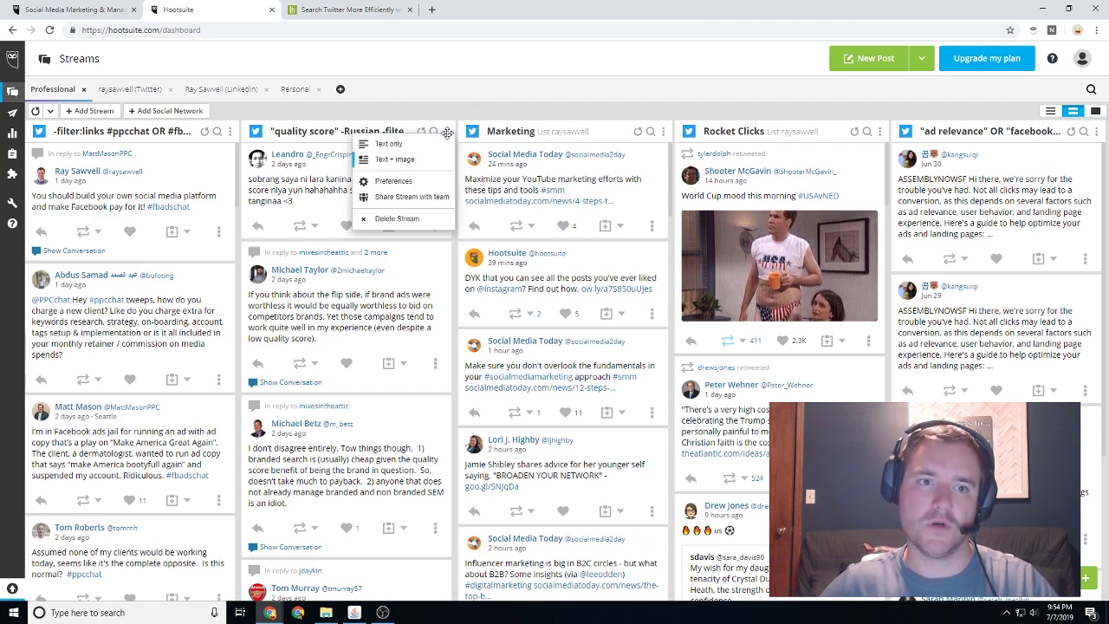
left_click(394, 180)
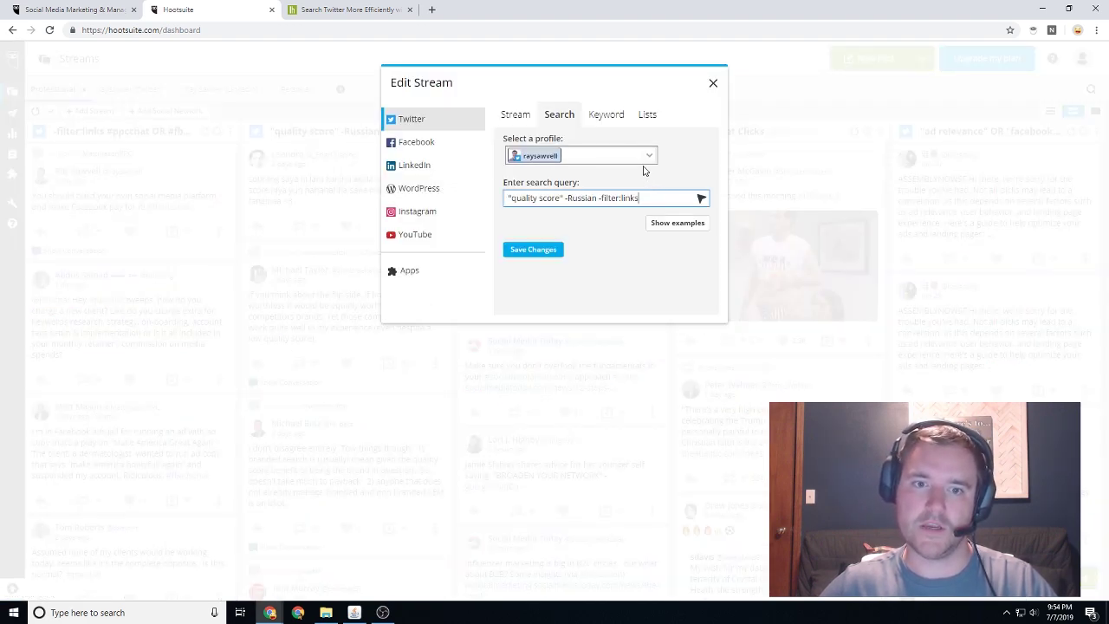
left_click(640, 156)
key("Tab")
type("?")
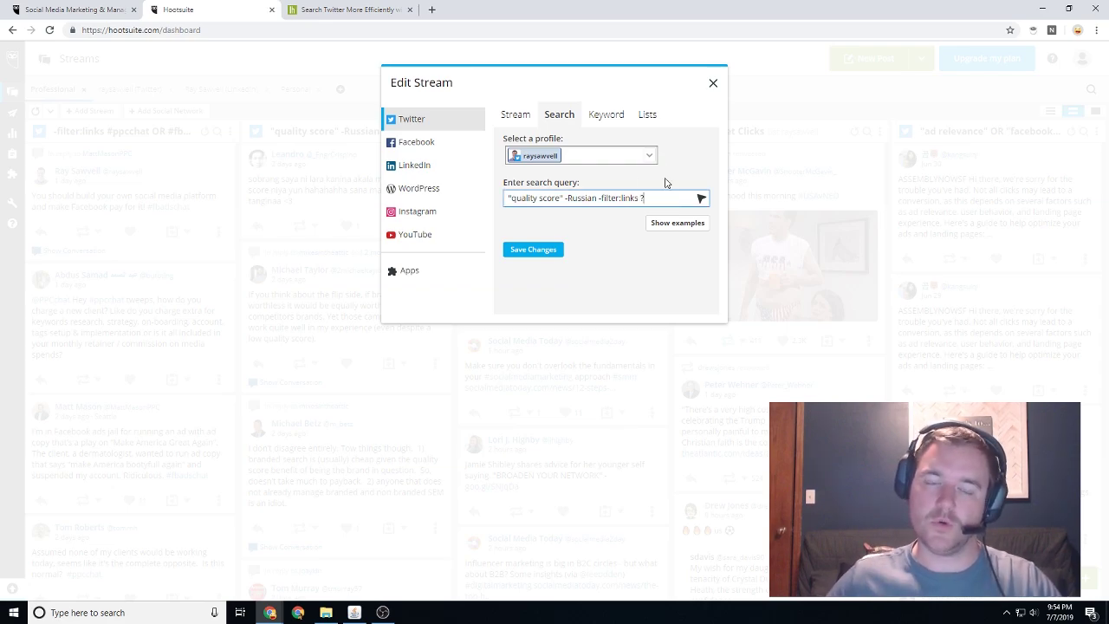
left_click(553, 251)
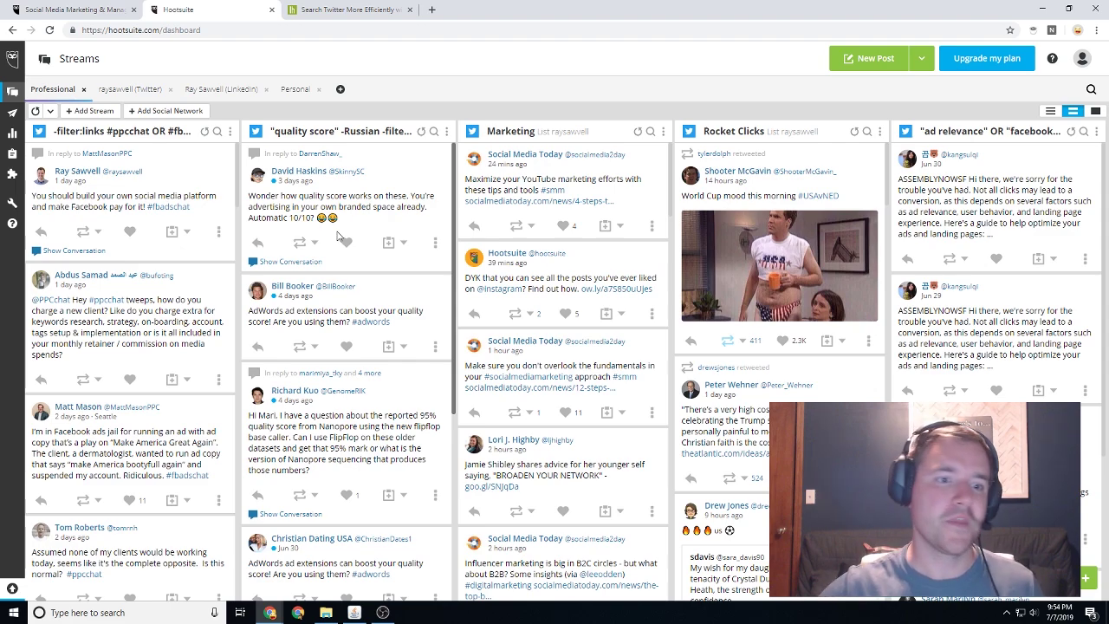
Read through the tweets in the "quality score" stream to check whether they contain questions.
left_click_drag(293, 315, 316, 312)
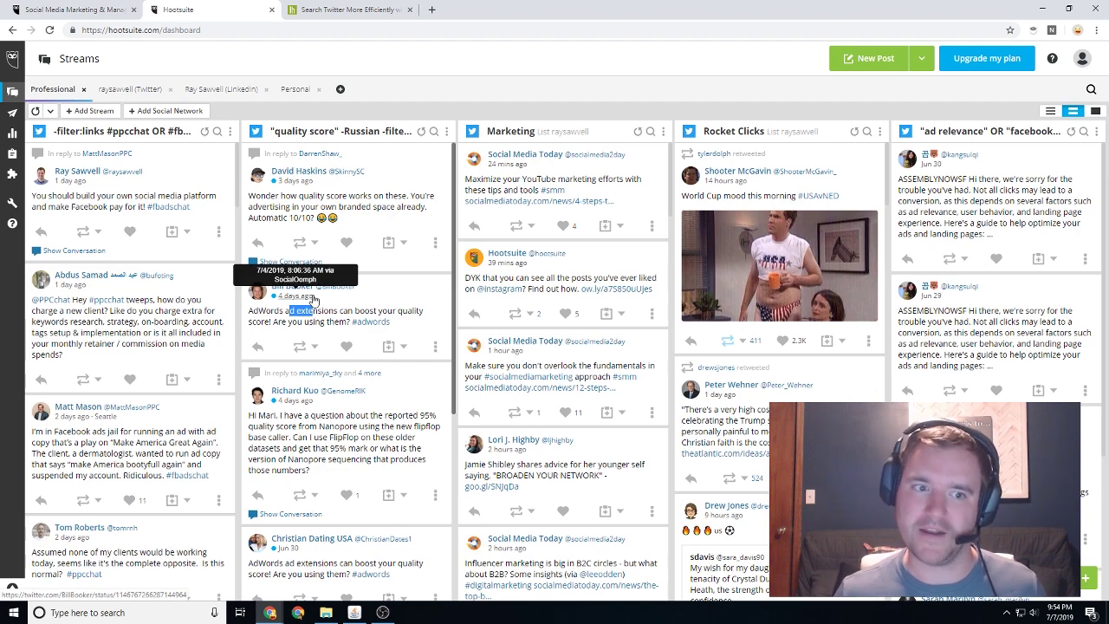
scroll(313, 299, "down", 2)
left_click(305, 300)
left_click_drag(294, 300, 321, 299)
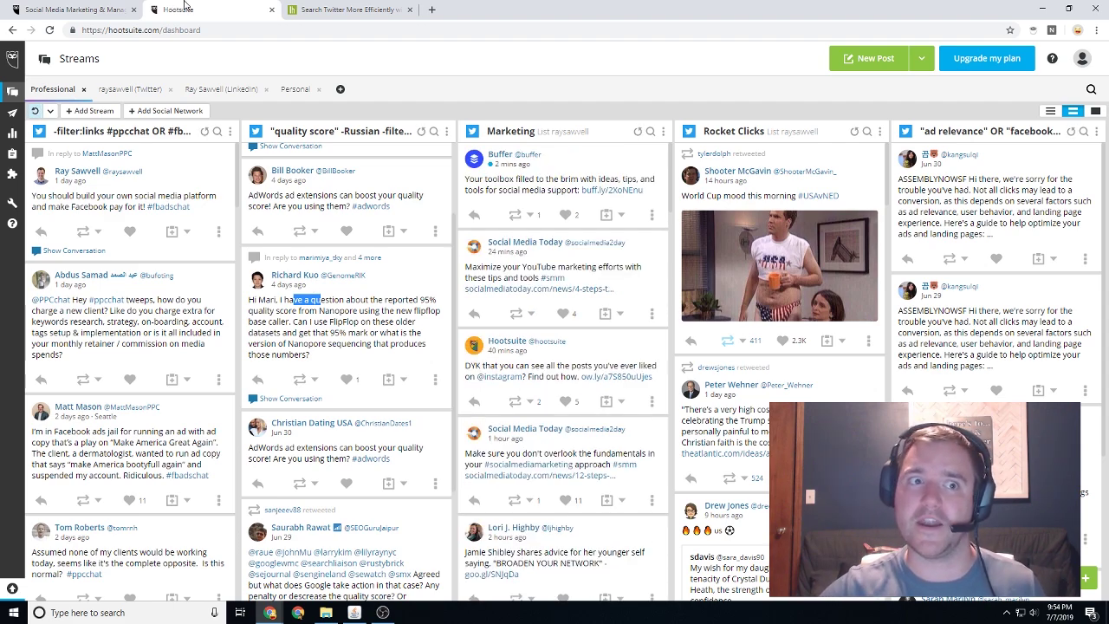
Return to the Lifehacker article and examine its filter:links and source:twitterfeed operators.
left_click(299, 9)
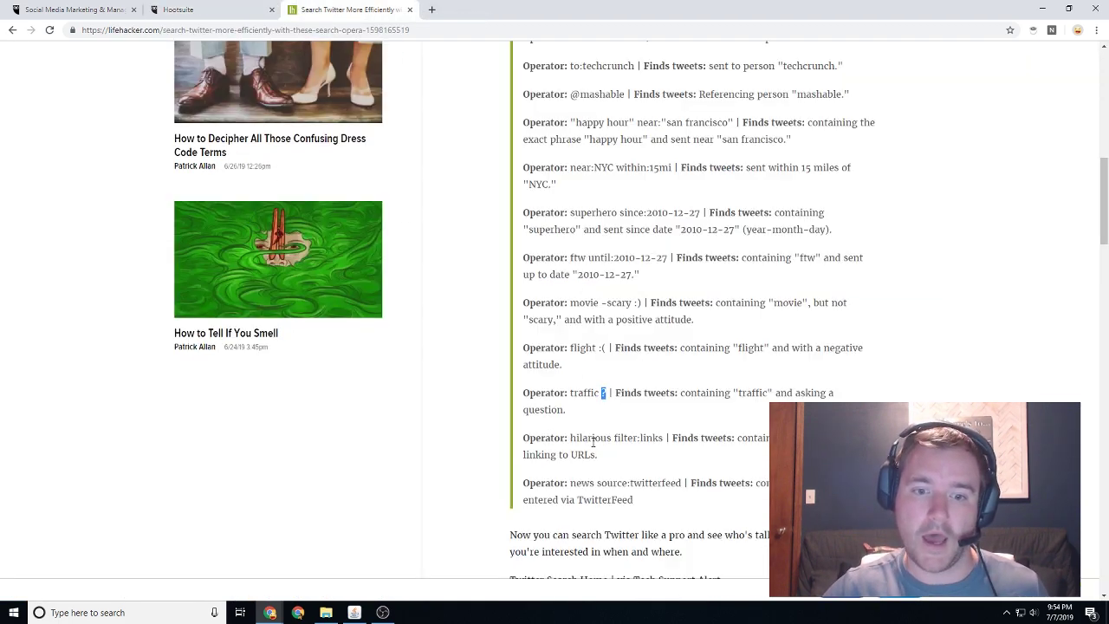
left_click_drag(591, 439, 636, 440)
left_click(642, 440)
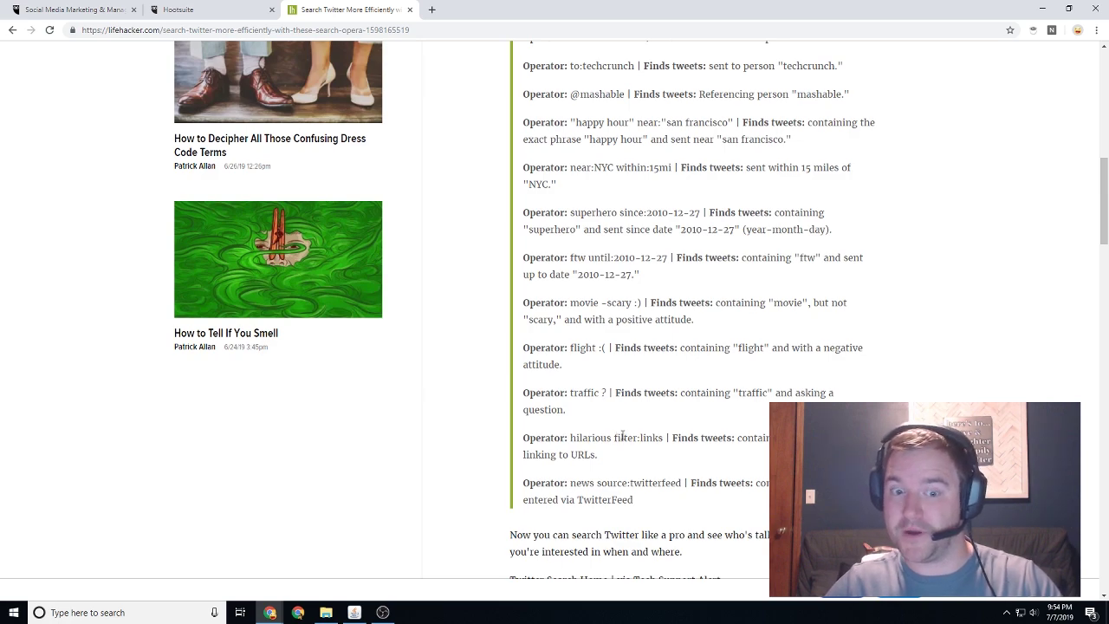
double_click(620, 438)
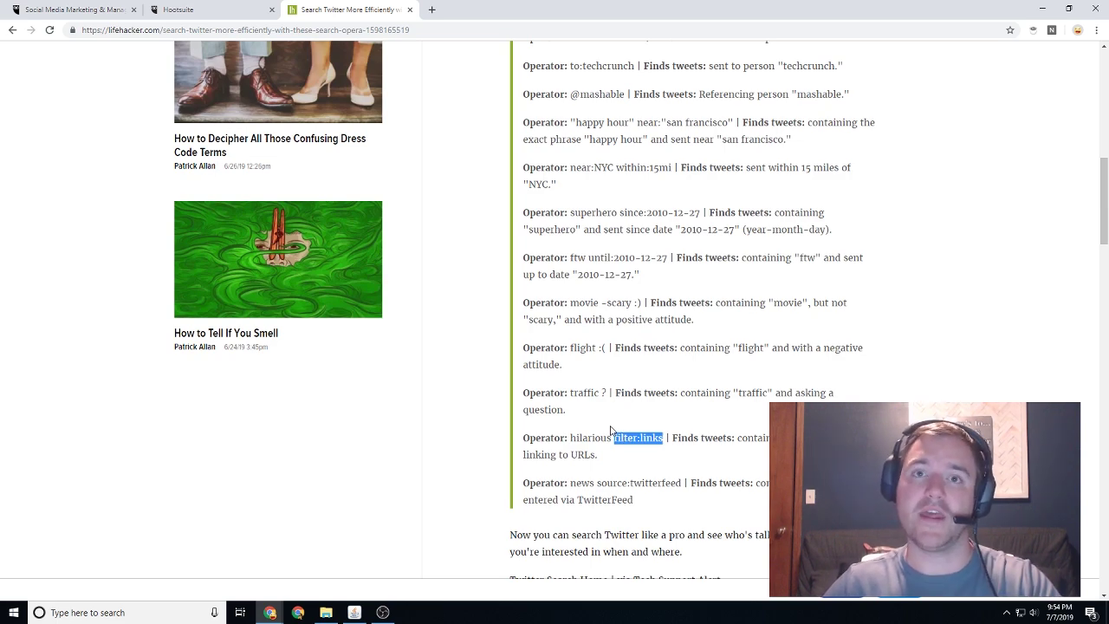
left_click_drag(617, 483, 648, 483)
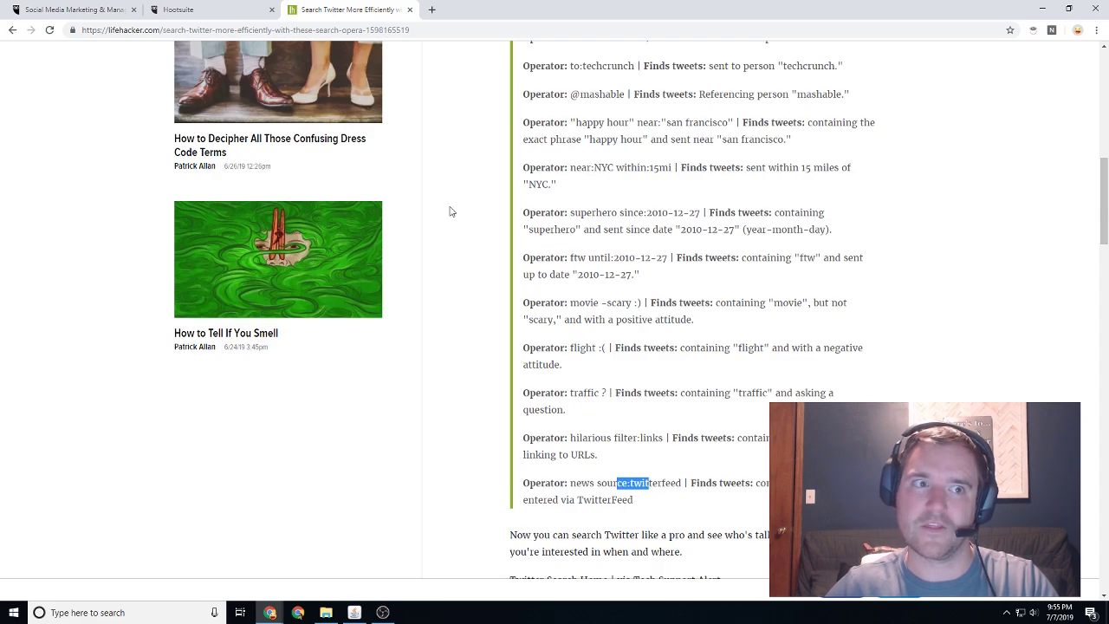
Switch back to Hootsuite and delete the "ad relevance" search stream.
key("ctrl+shift+Tab")
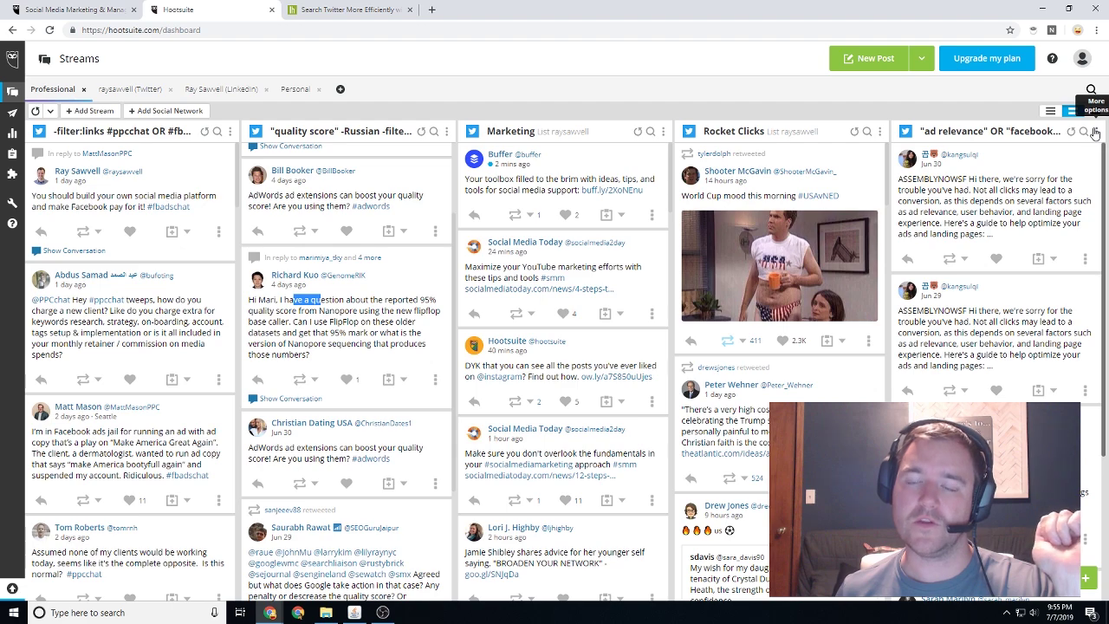
left_click(1094, 131)
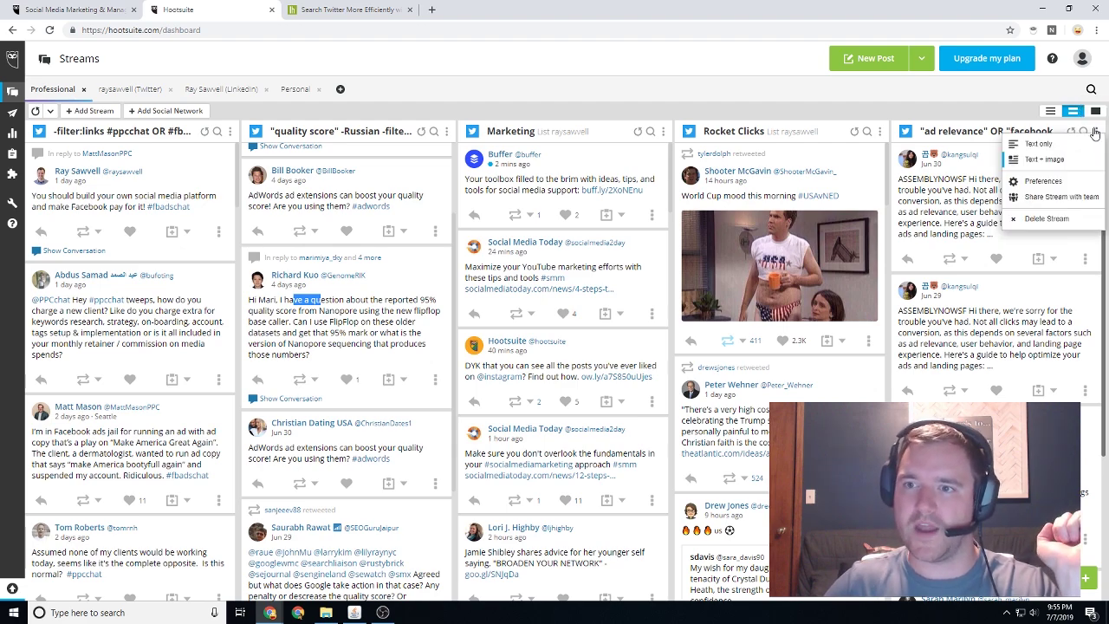
left_click(1047, 218)
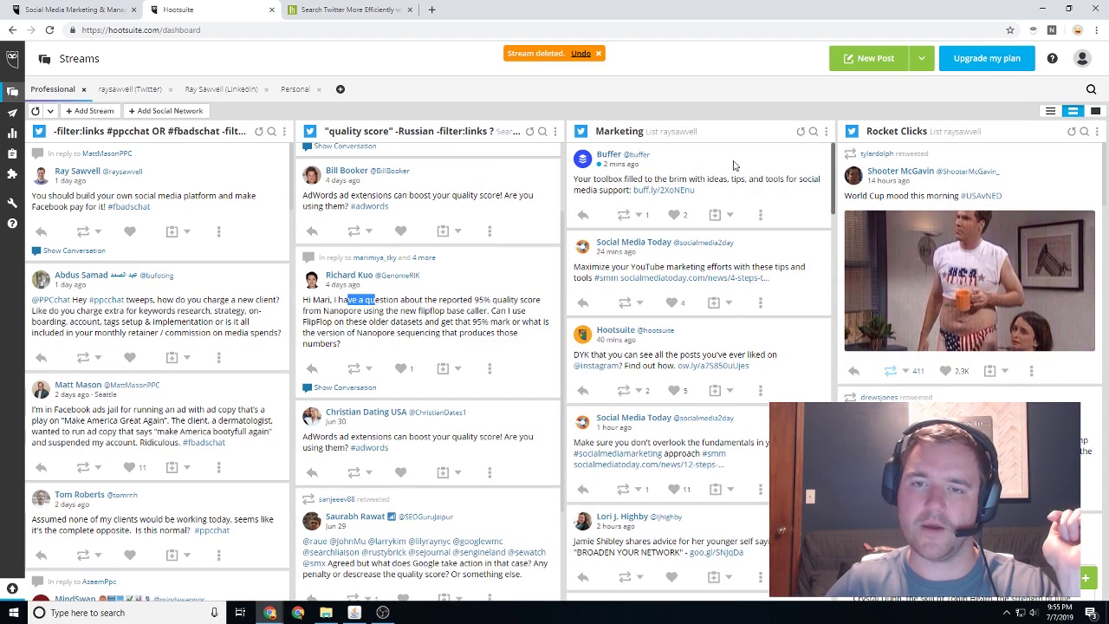